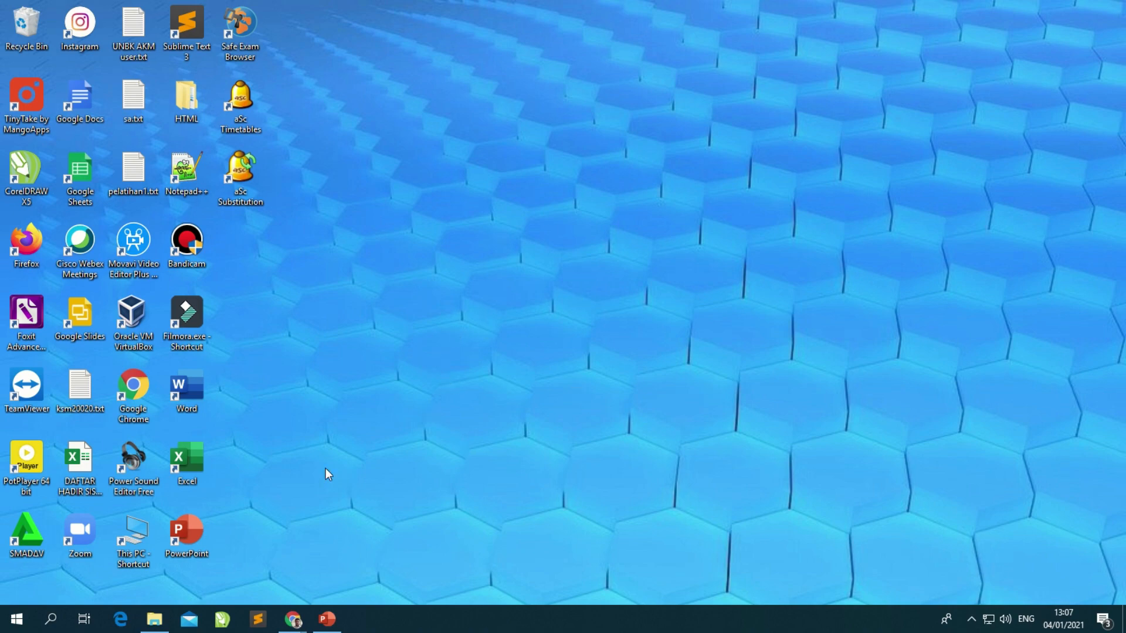
mouse_move(293, 619)
mouse_move(265, 570)
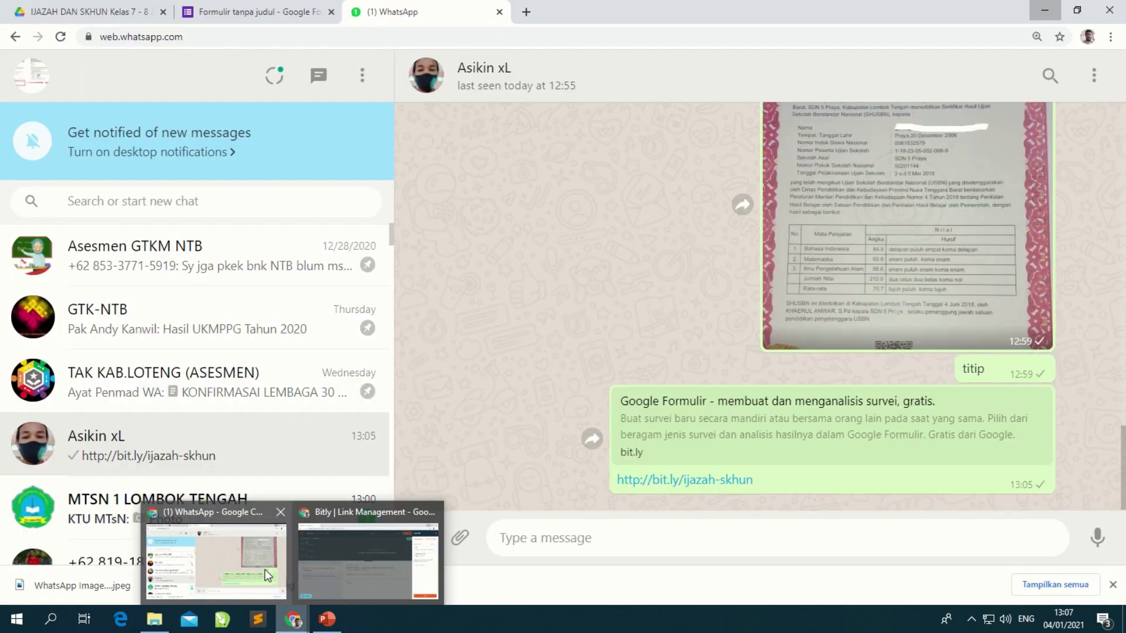
click(432, 514)
click(291, 564)
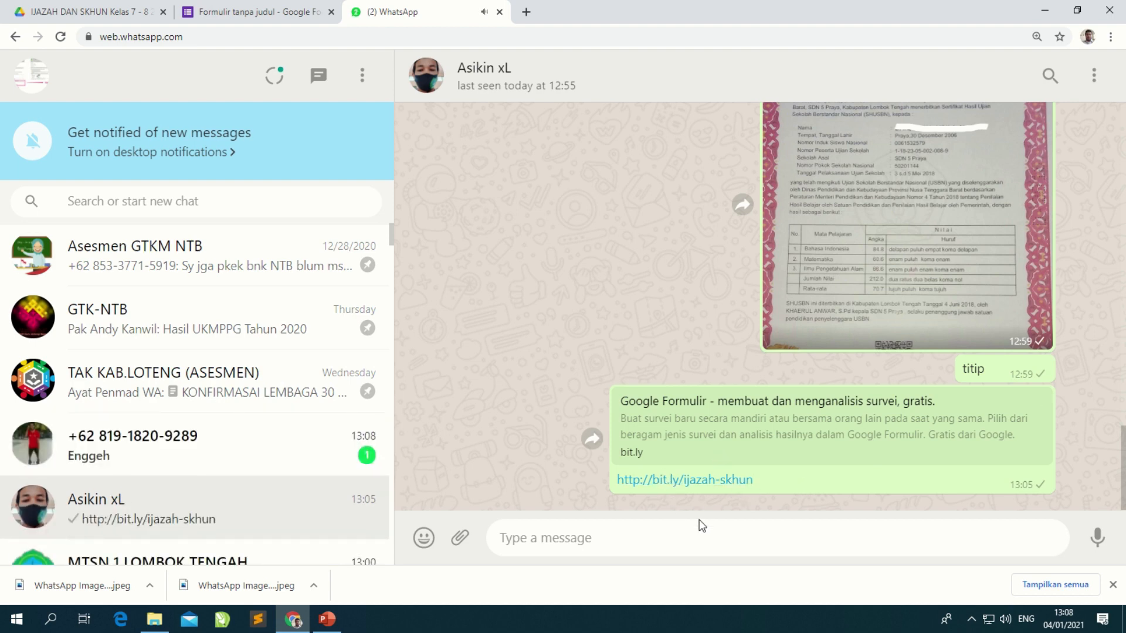
click(712, 483)
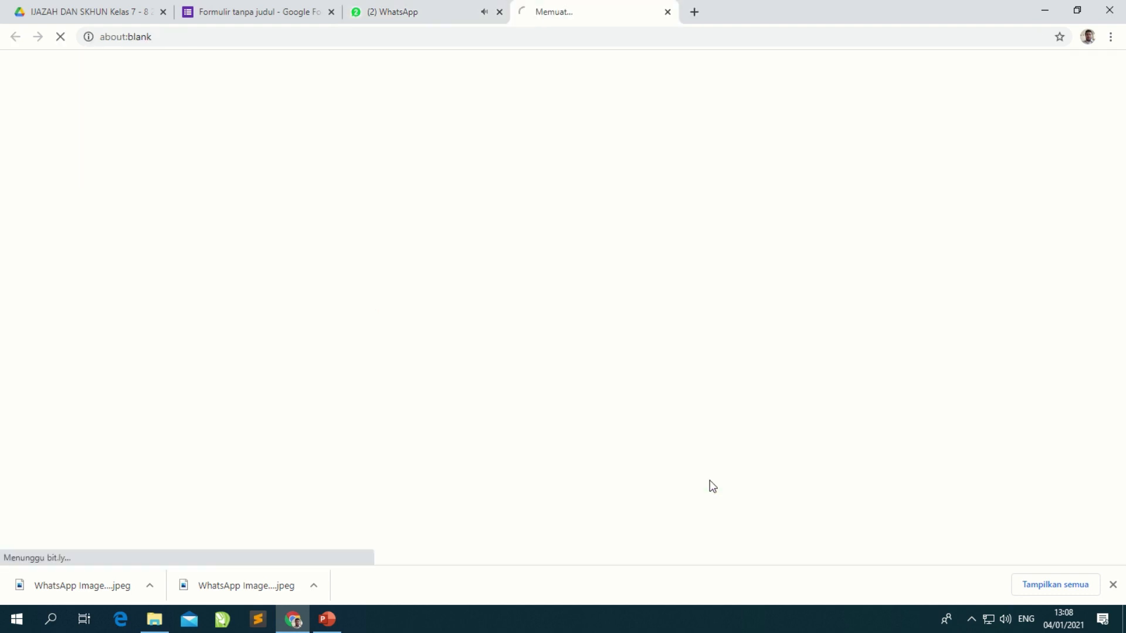
Step: Let the ijazah/SKHUN entry form load and read through its introductory description
mouse_move(455, 8)
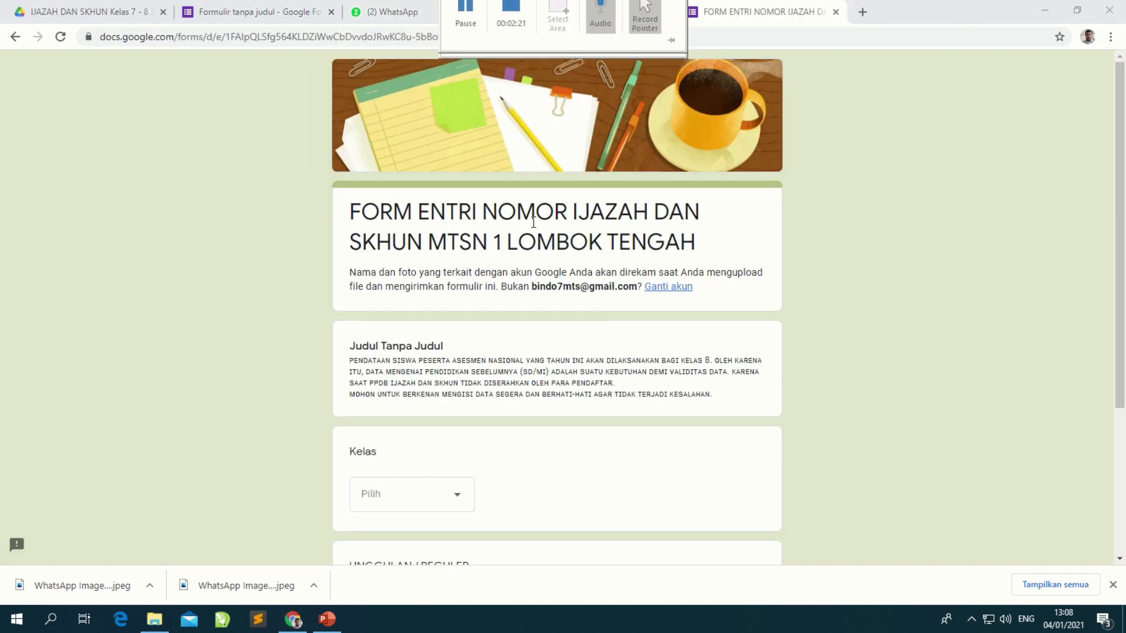
scroll(620, 396, down, 4)
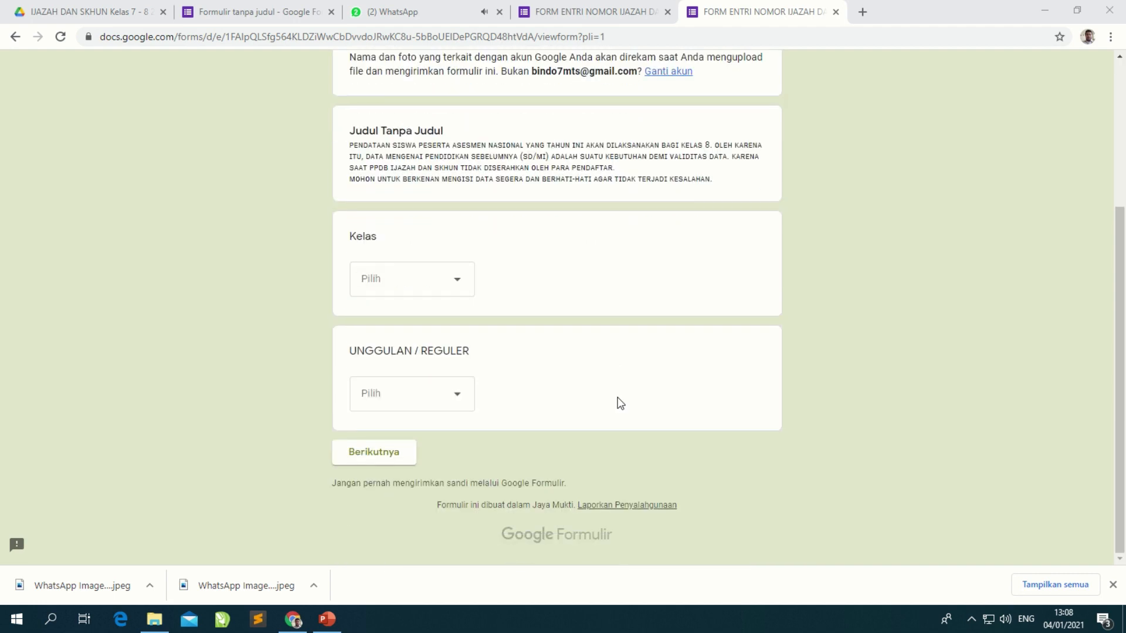
scroll(611, 371, up, 3)
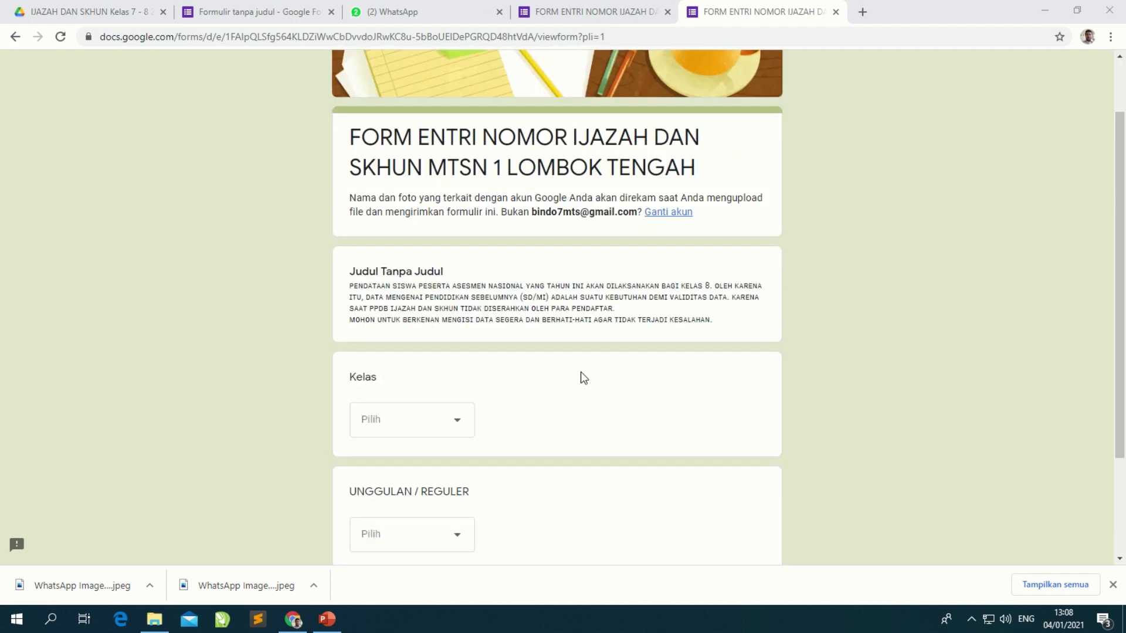
scroll(580, 377, down, 3)
drag(350, 145, 716, 191)
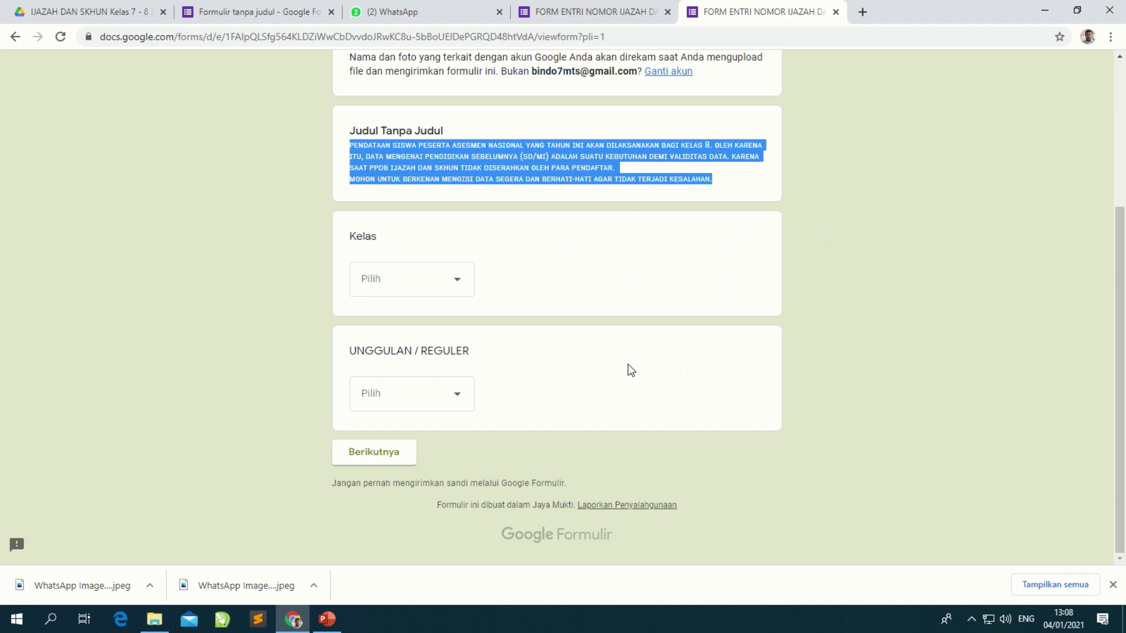
mouse_move(621, 2)
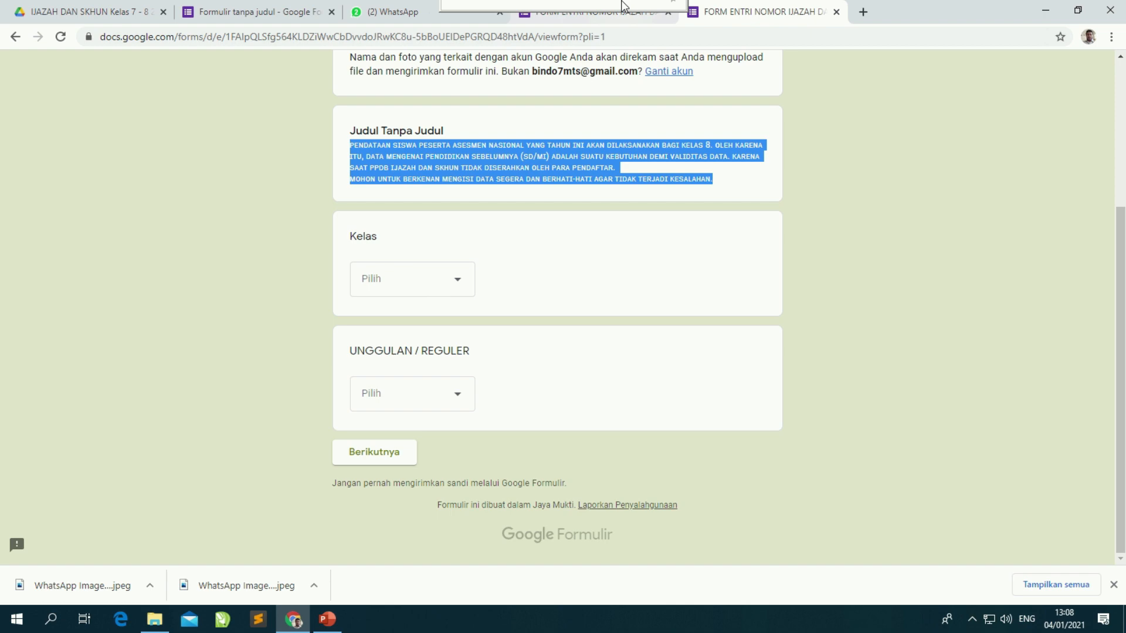
click(390, 12)
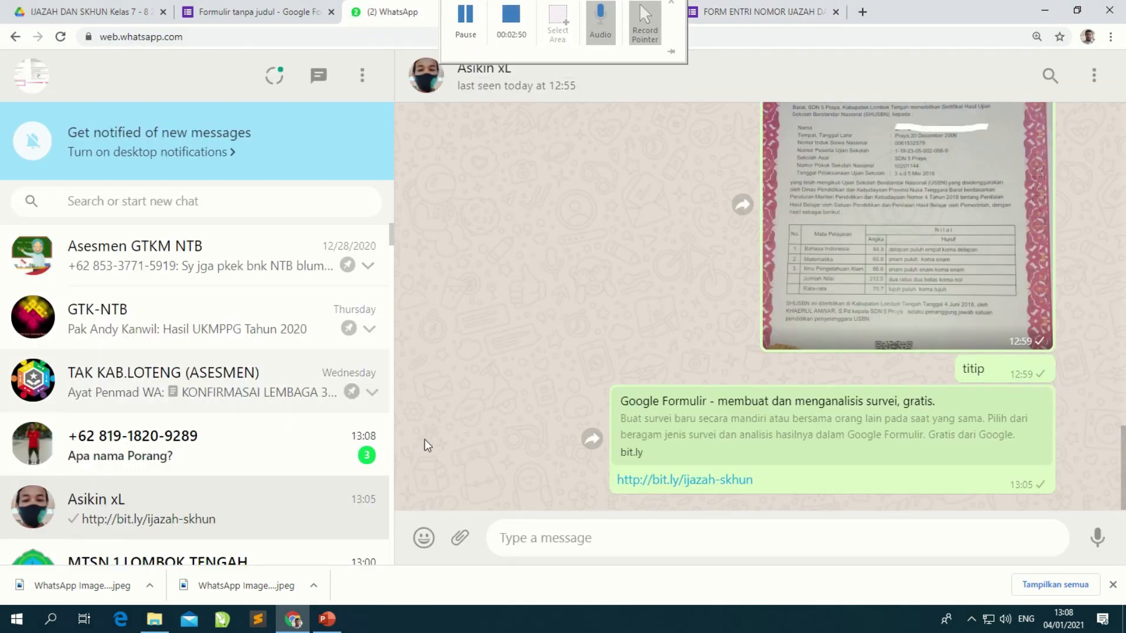
click(843, 7)
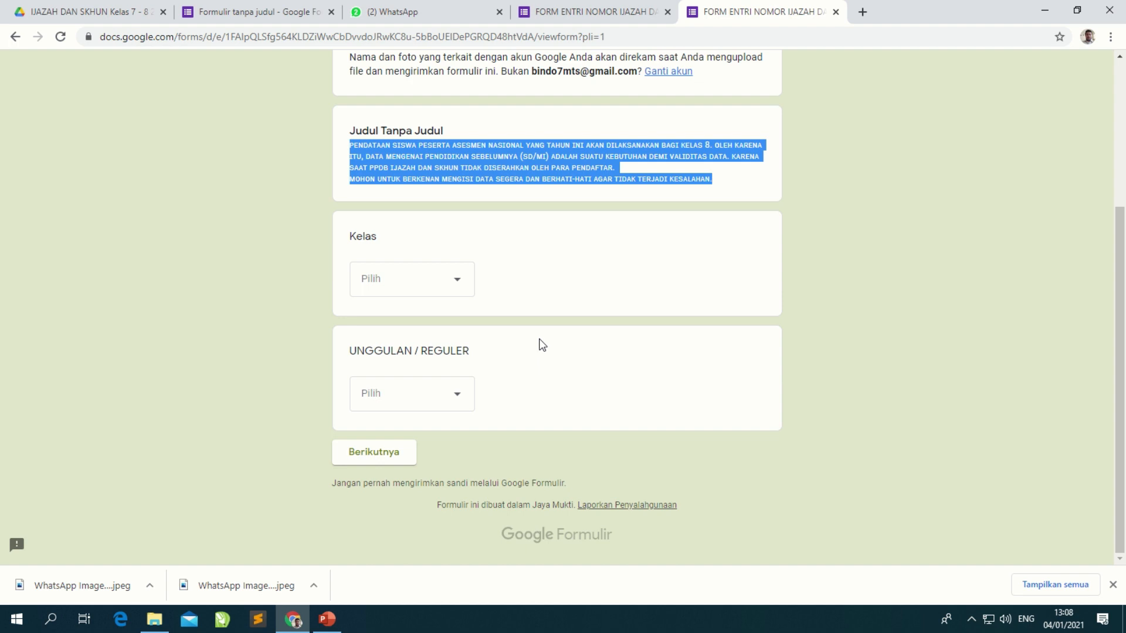
Step: Choose Kelas 8 and 9R for UNGGULAN / REGULER, then continue to the next section
click(442, 284)
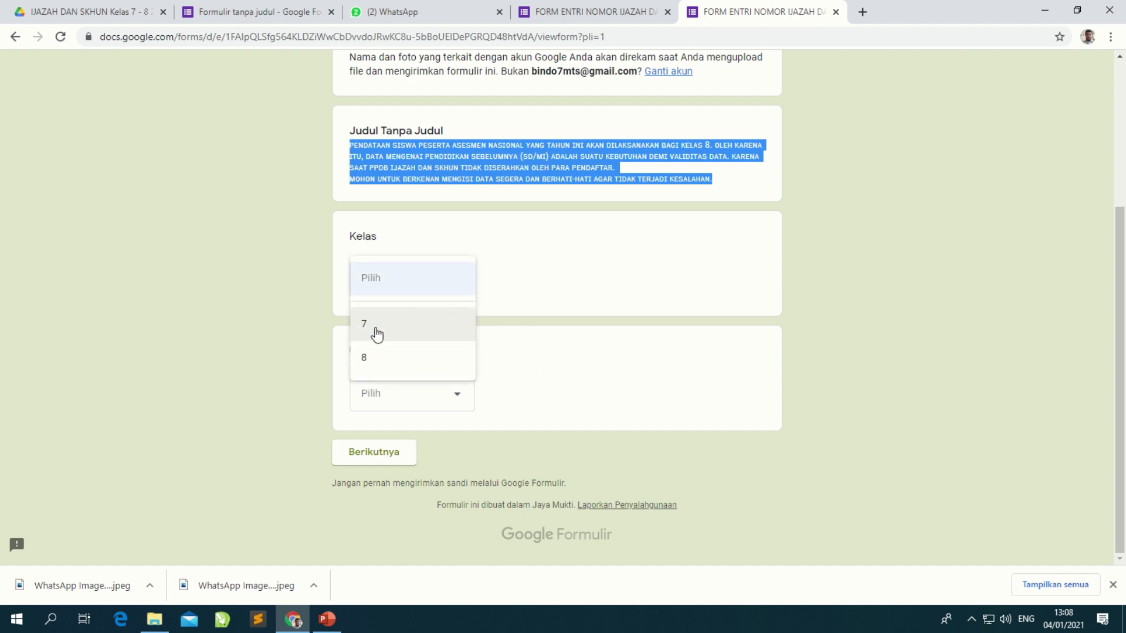
click(391, 371)
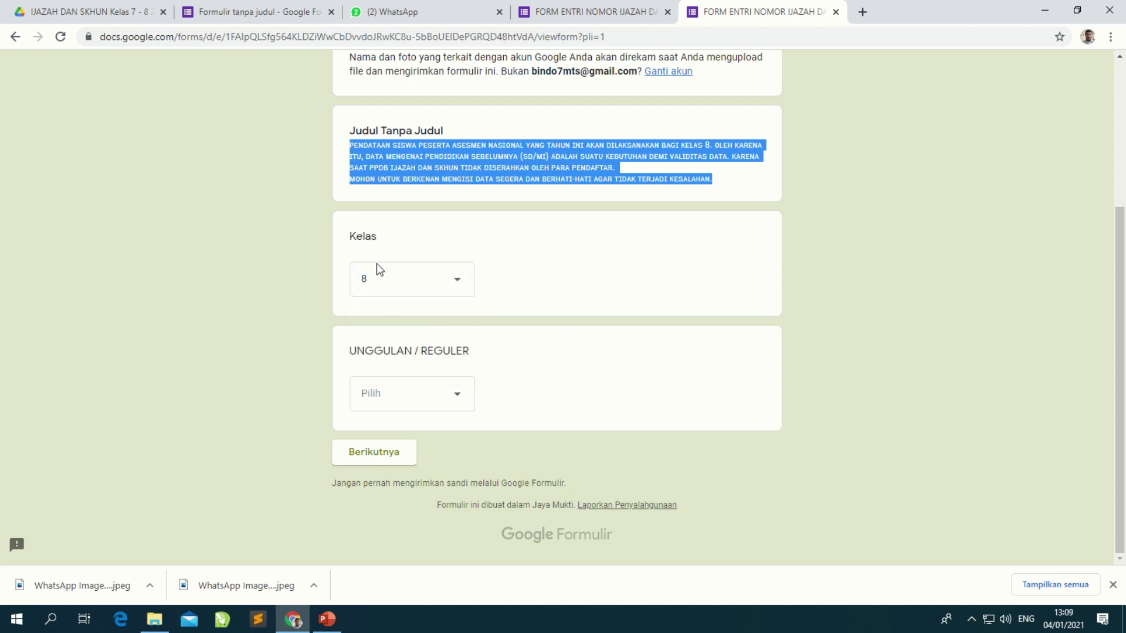
click(445, 397)
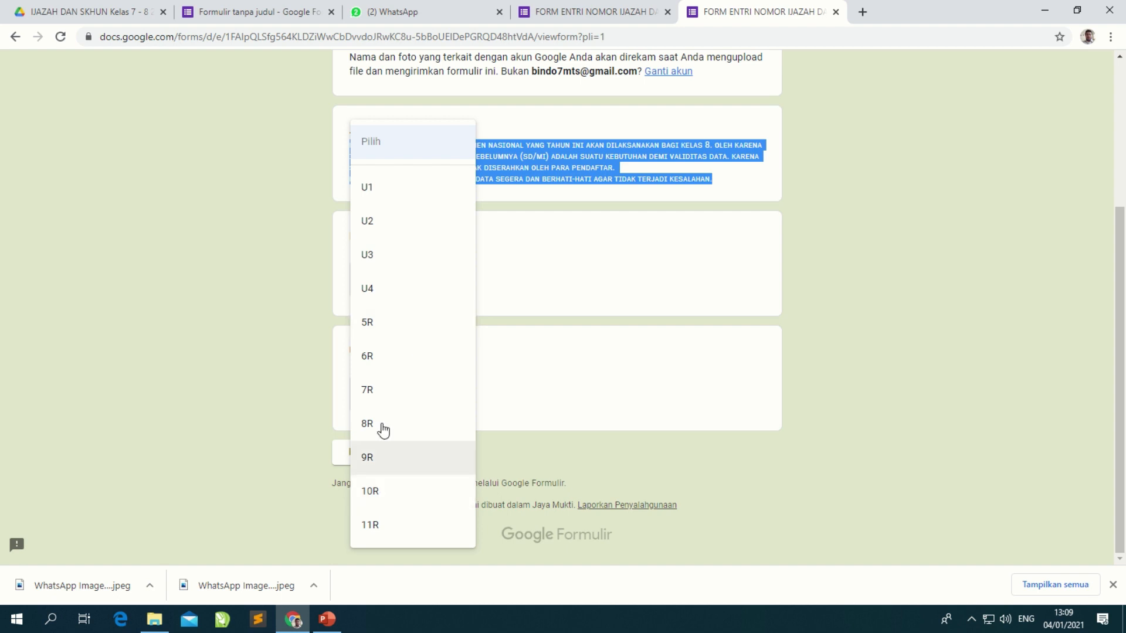
click(382, 458)
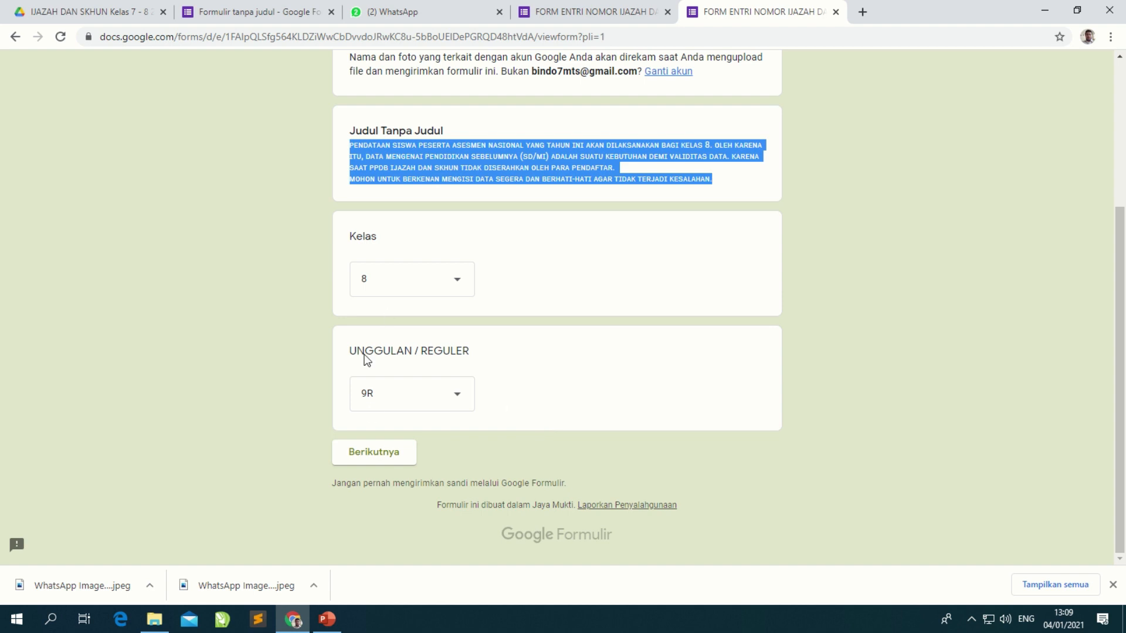
click(377, 457)
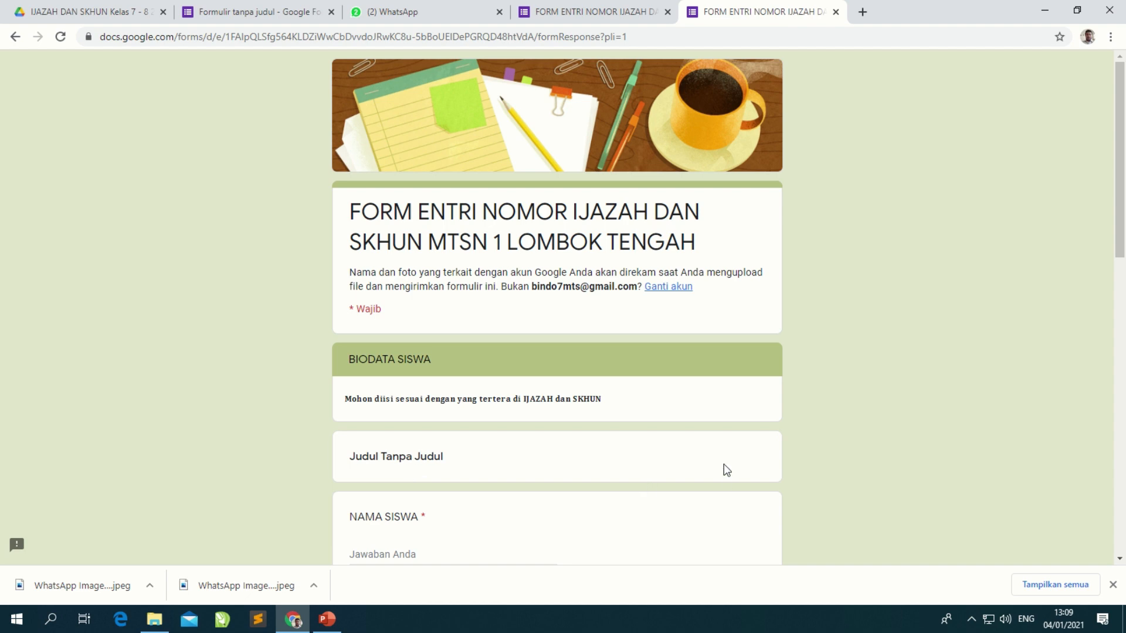
Step: Fill NAMA SISWA with the student's full name and move on to the NISN field
scroll(611, 414, down, 3)
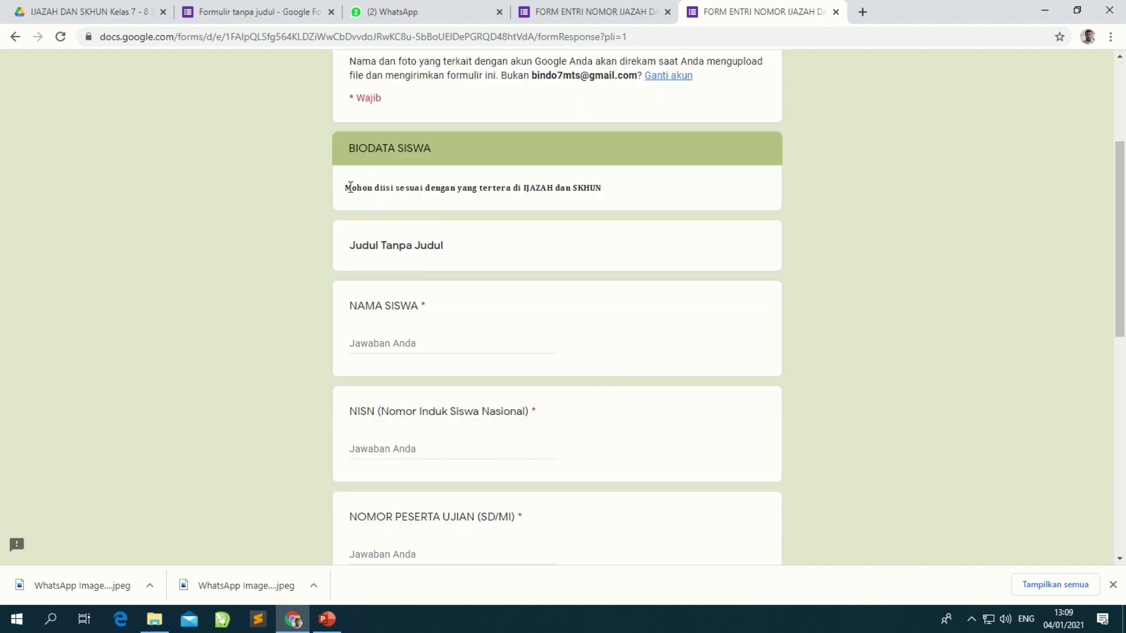
drag(345, 187, 601, 191)
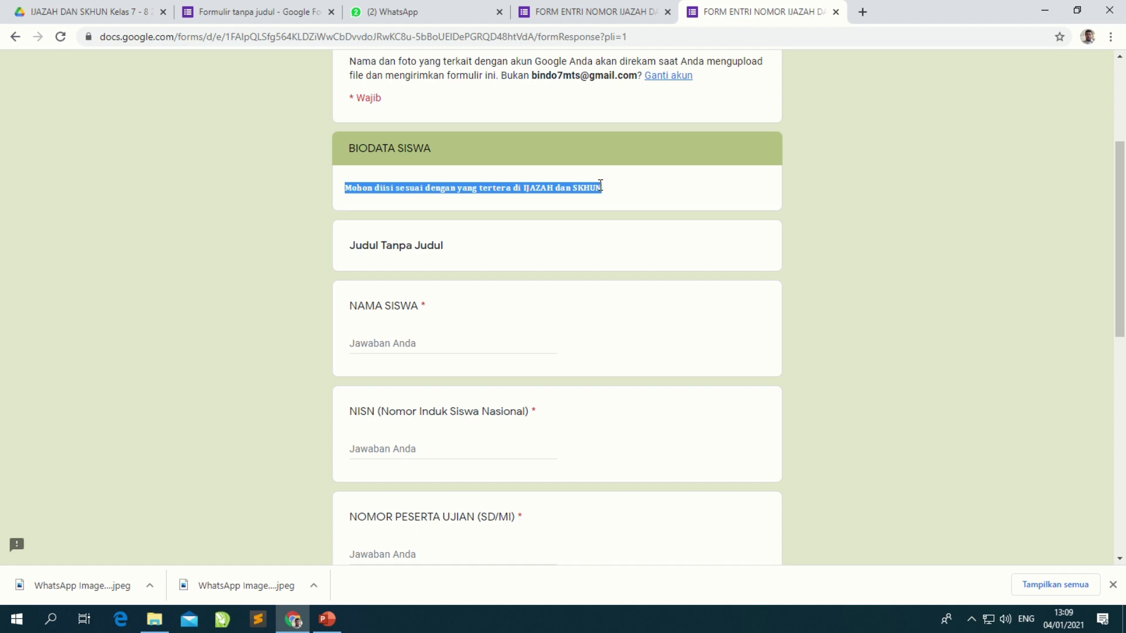
scroll(483, 282, down, 1)
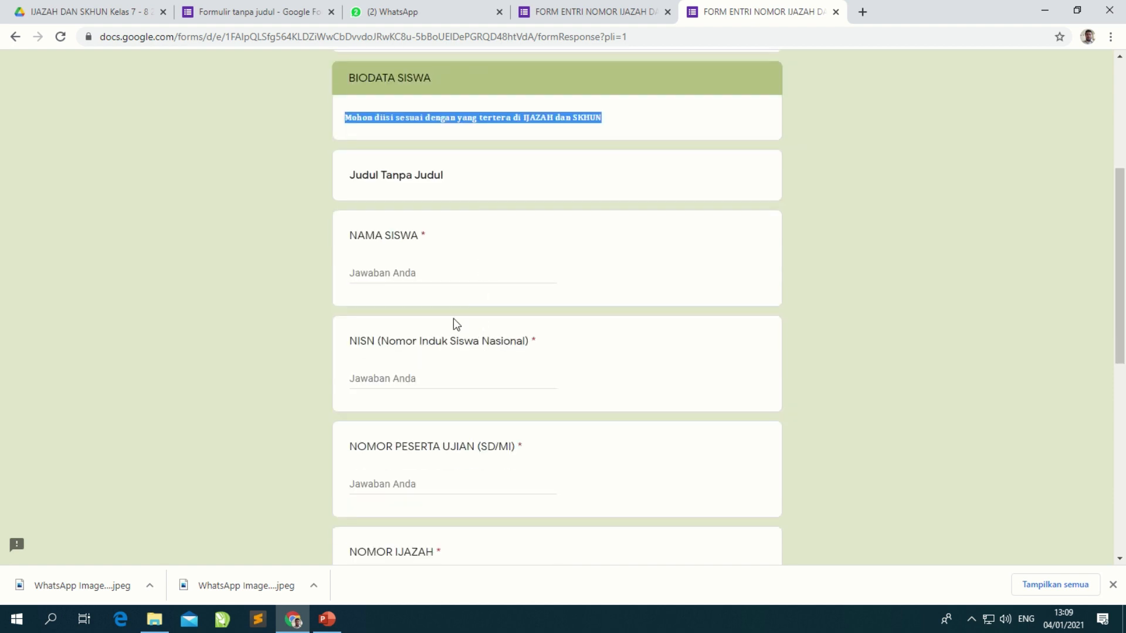
click(383, 278)
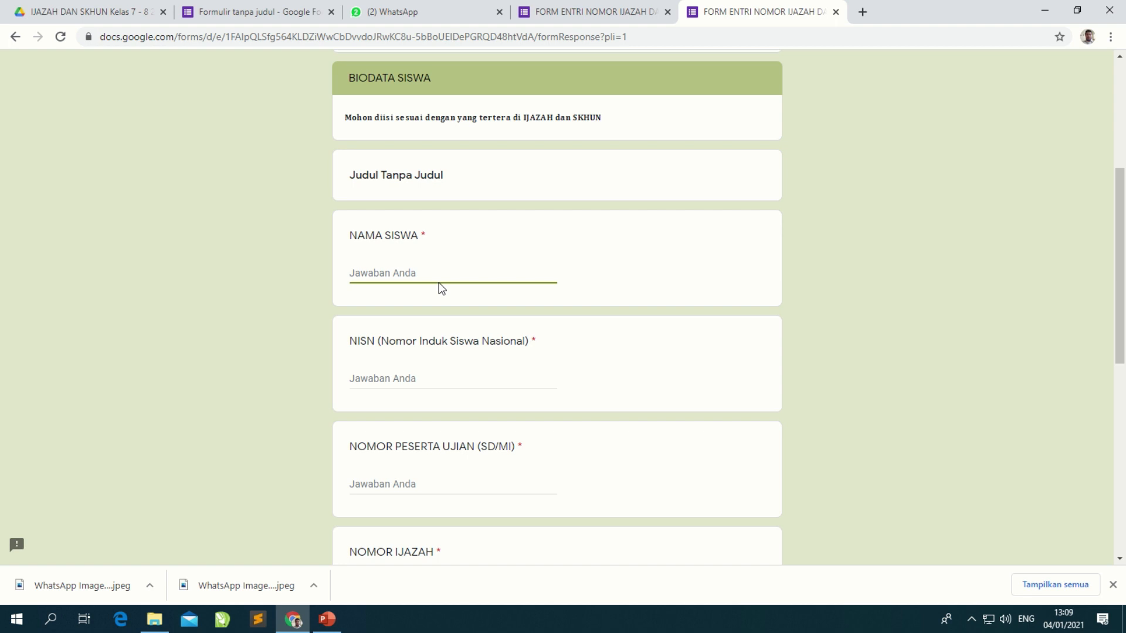
click(427, 378)
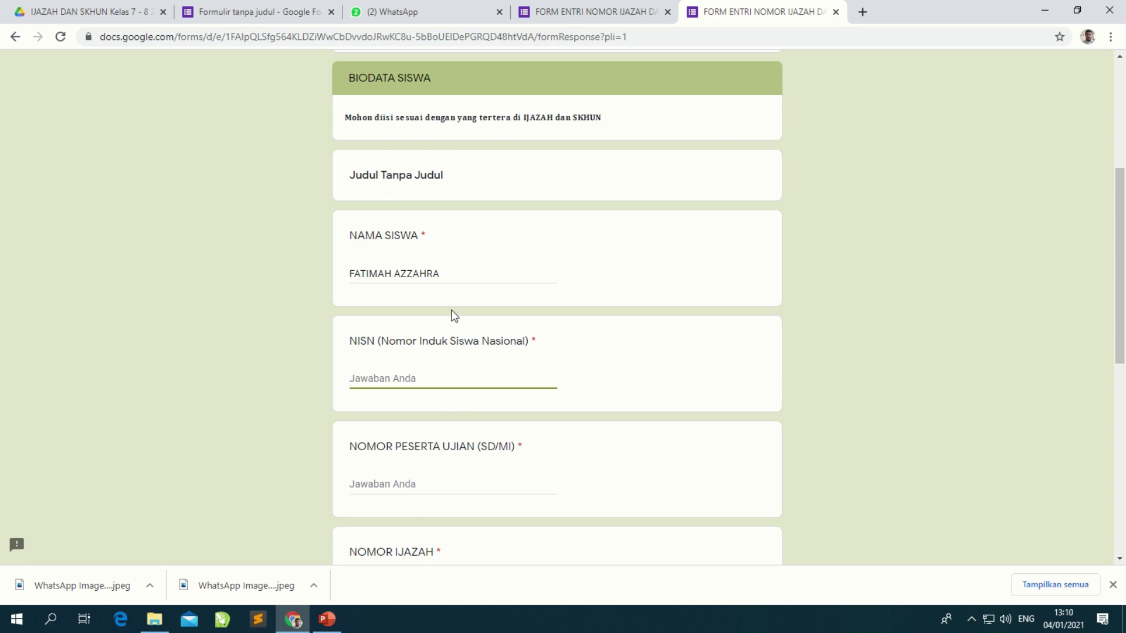
click(408, 10)
scroll(894, 457, up, 10)
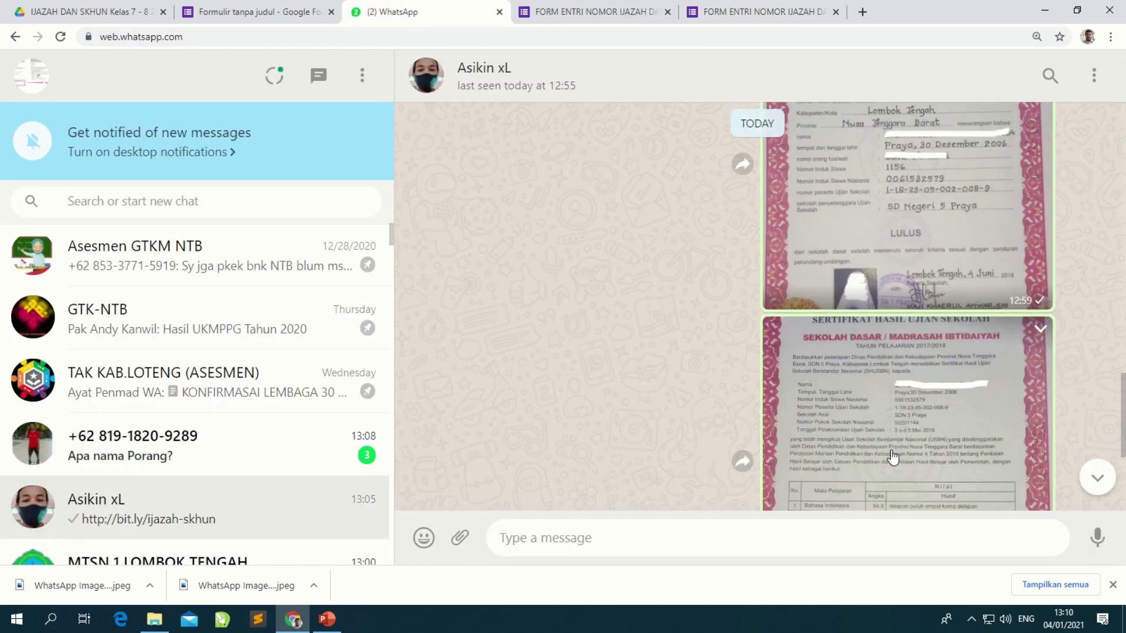
Step: Read the NISN on the ijazah photo and begin typing it into the NISN field
click(932, 289)
click(582, 326)
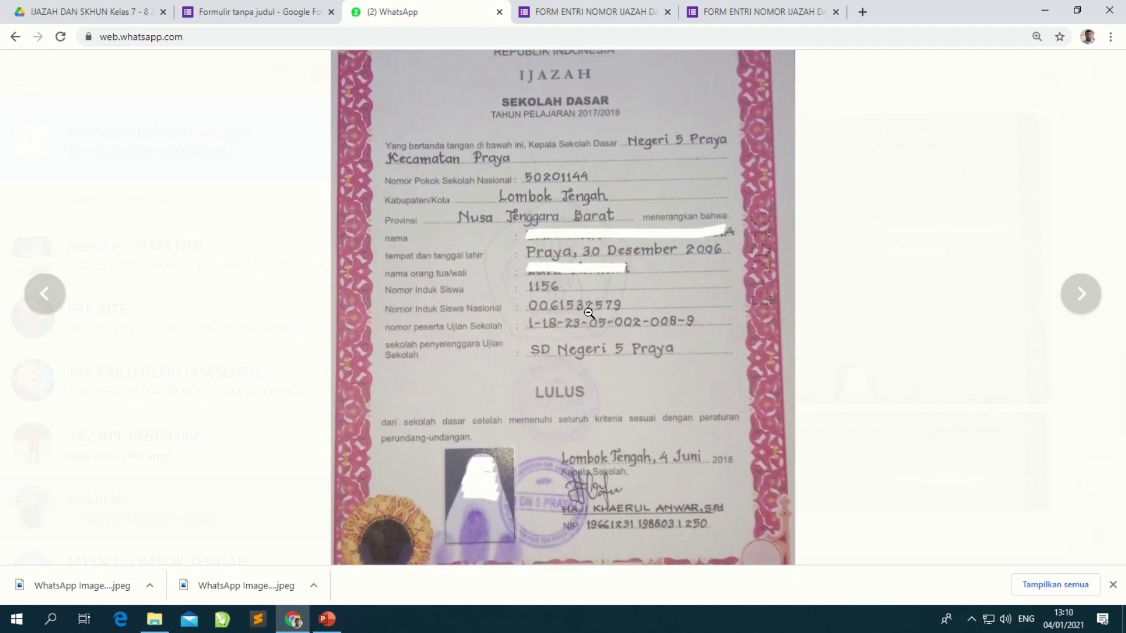
click(625, 312)
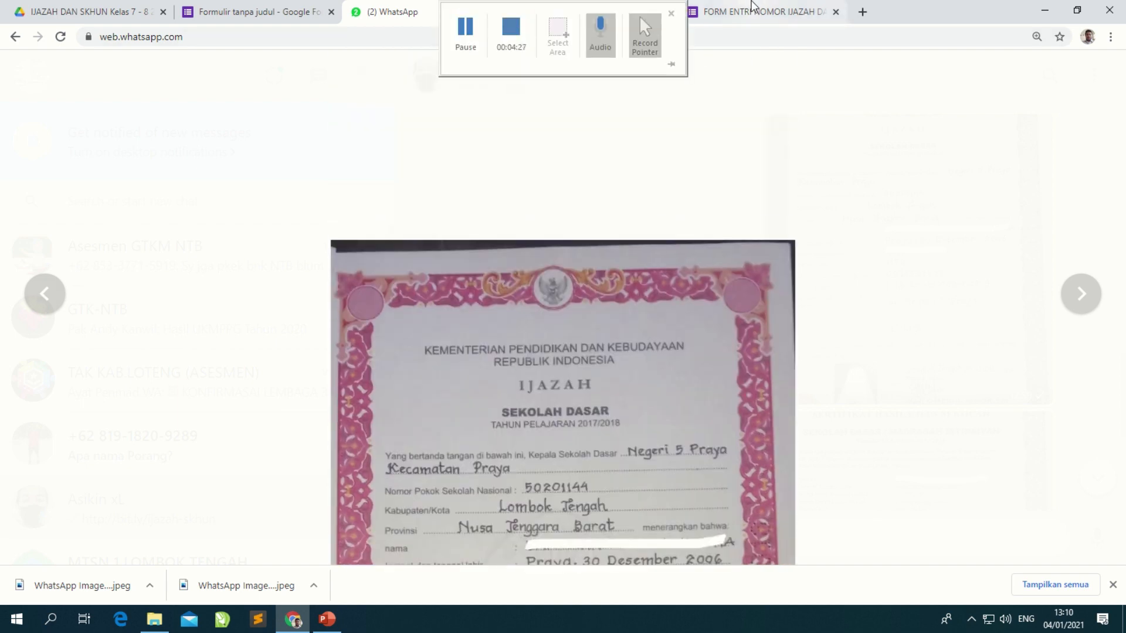
click(757, 12)
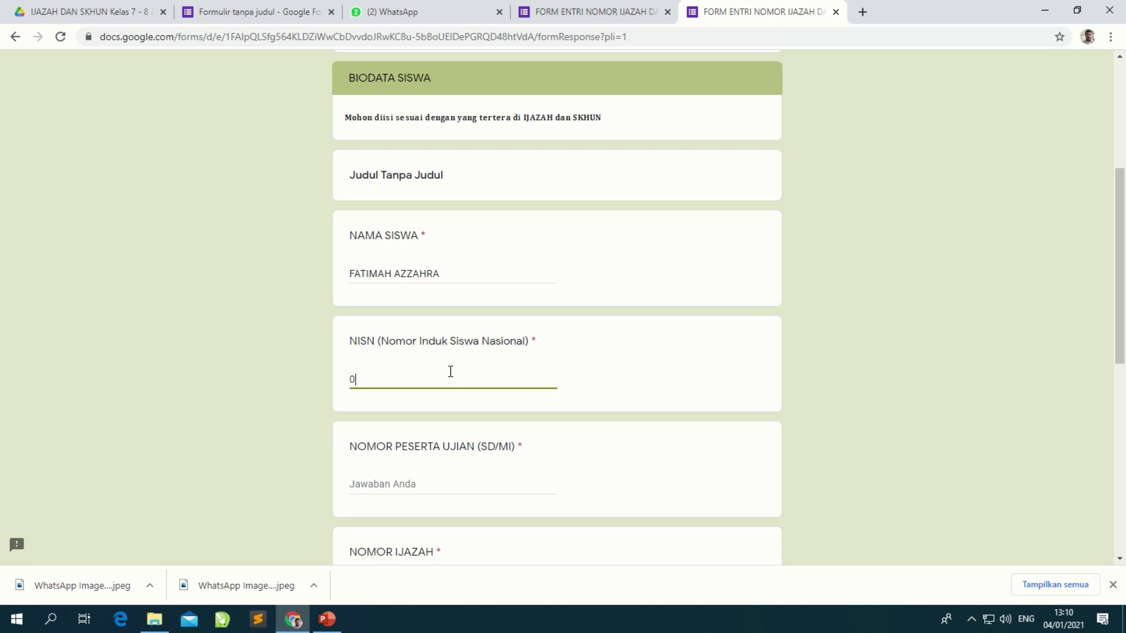
Step: Finish typing the student's NISN, checking each digit against the ijazah photo
click(392, 12)
click(498, 305)
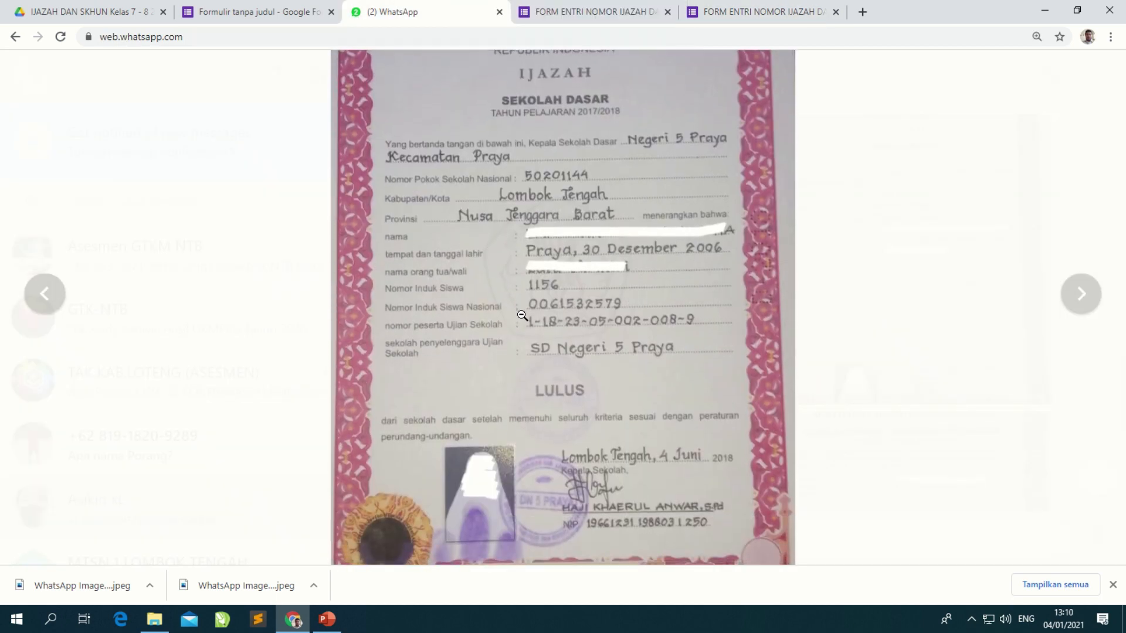
click(564, 313)
click(762, 11)
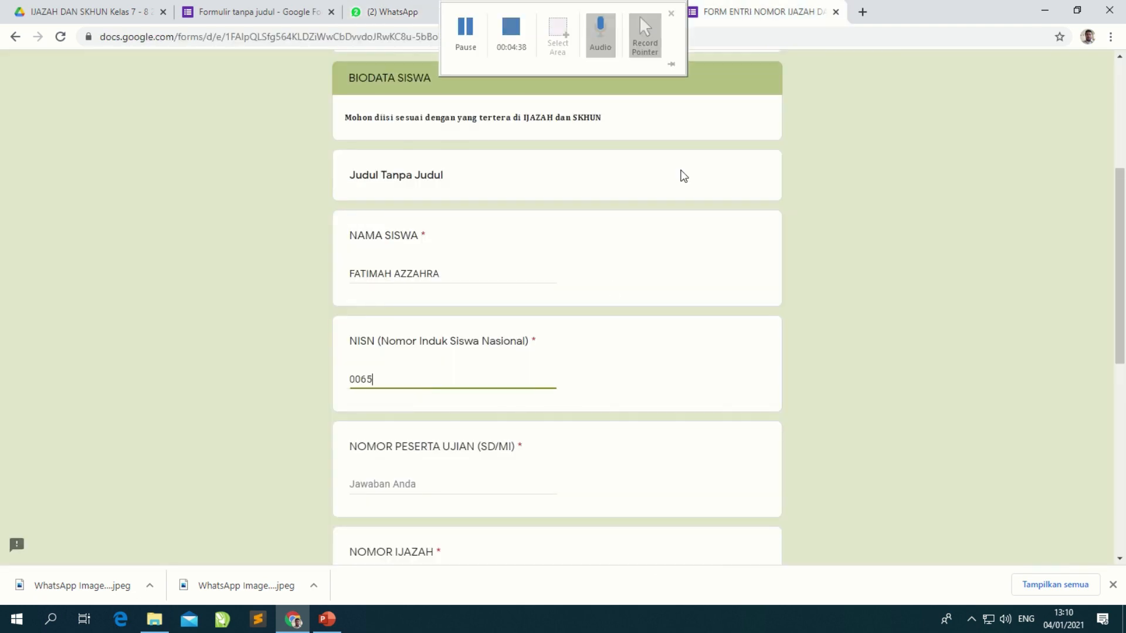
click(443, 384)
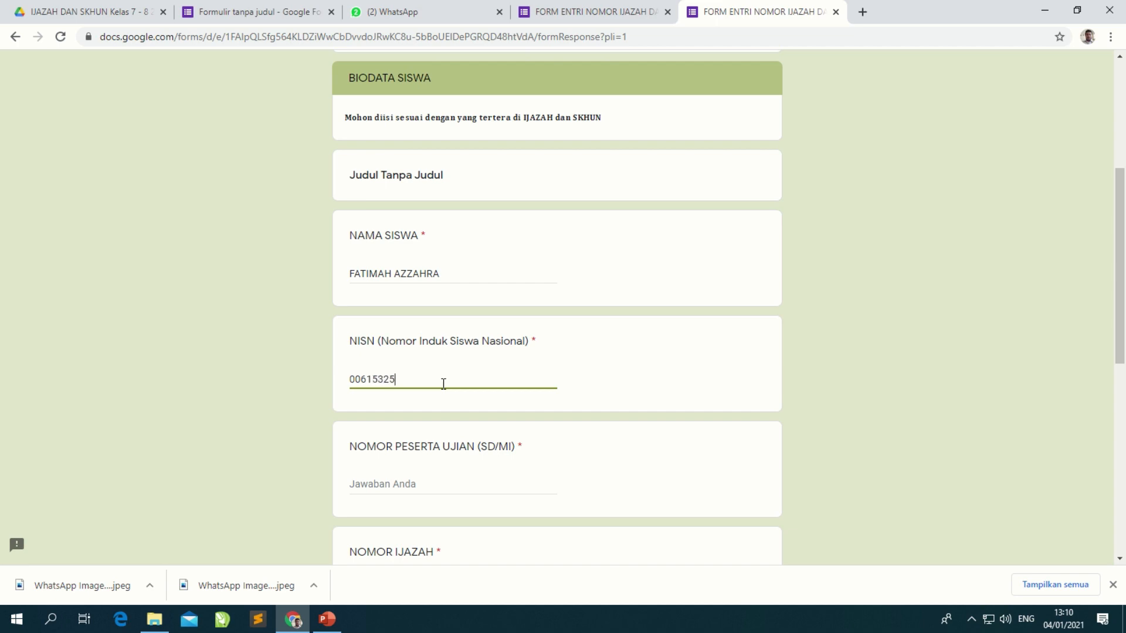
click(391, 11)
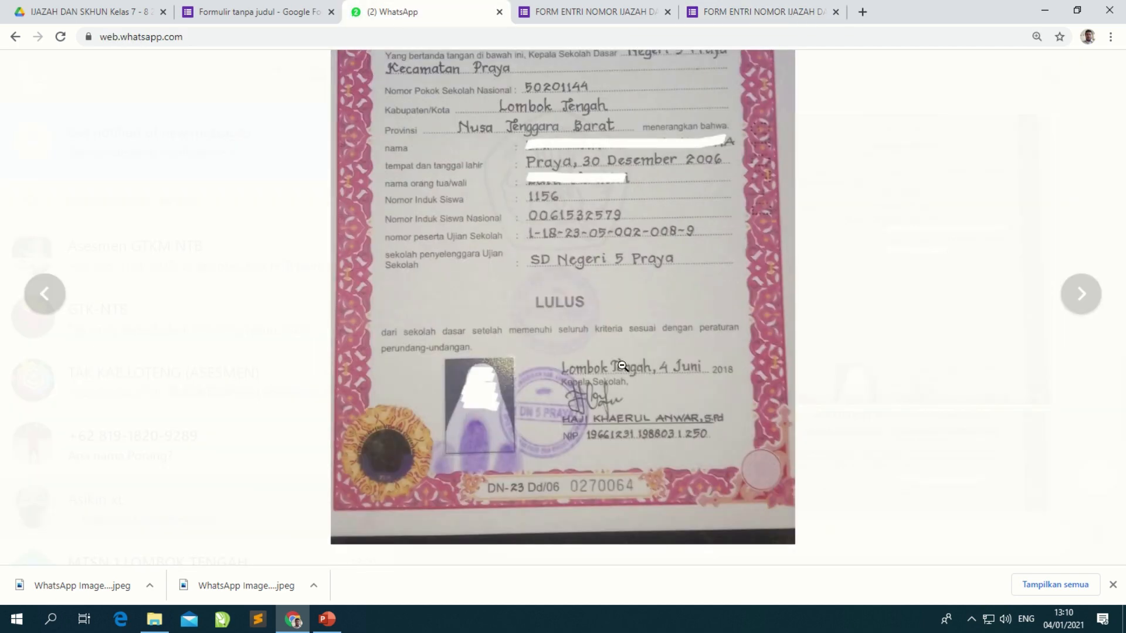
click(623, 363)
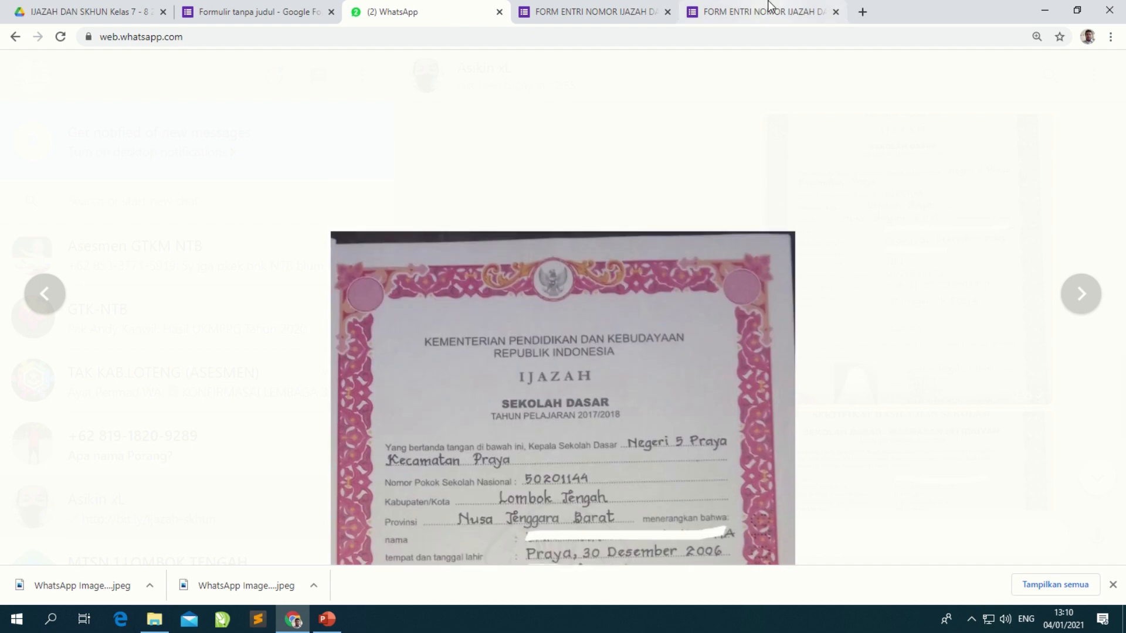
click(762, 12)
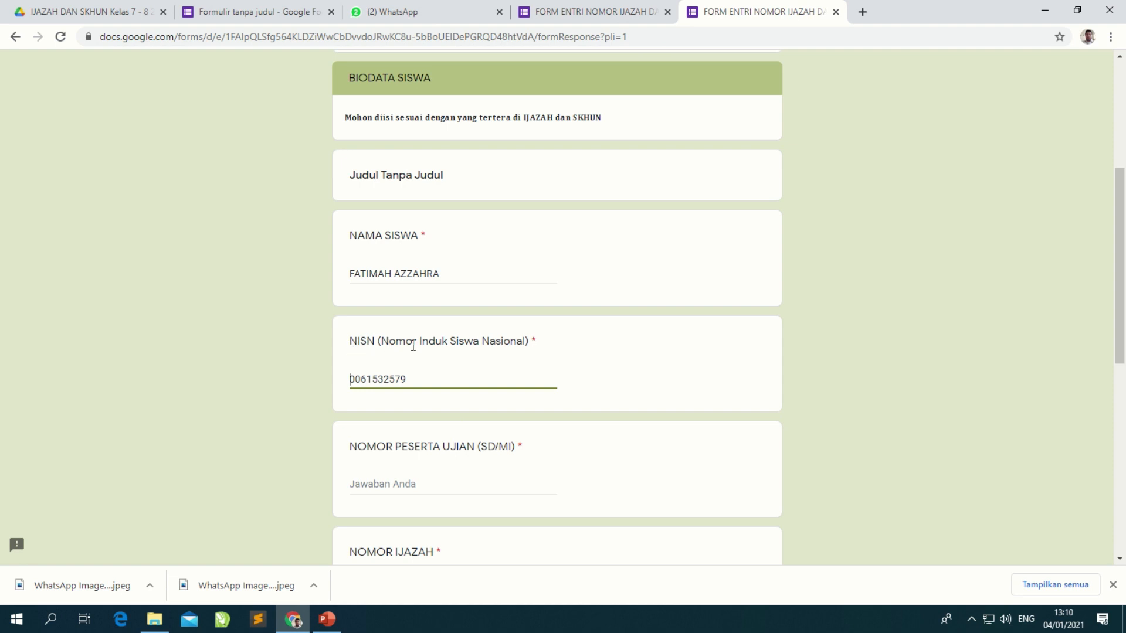
text(')
Step: Prefix the NISN answer with an apostrophe
drag(351, 378, 452, 378)
click(432, 490)
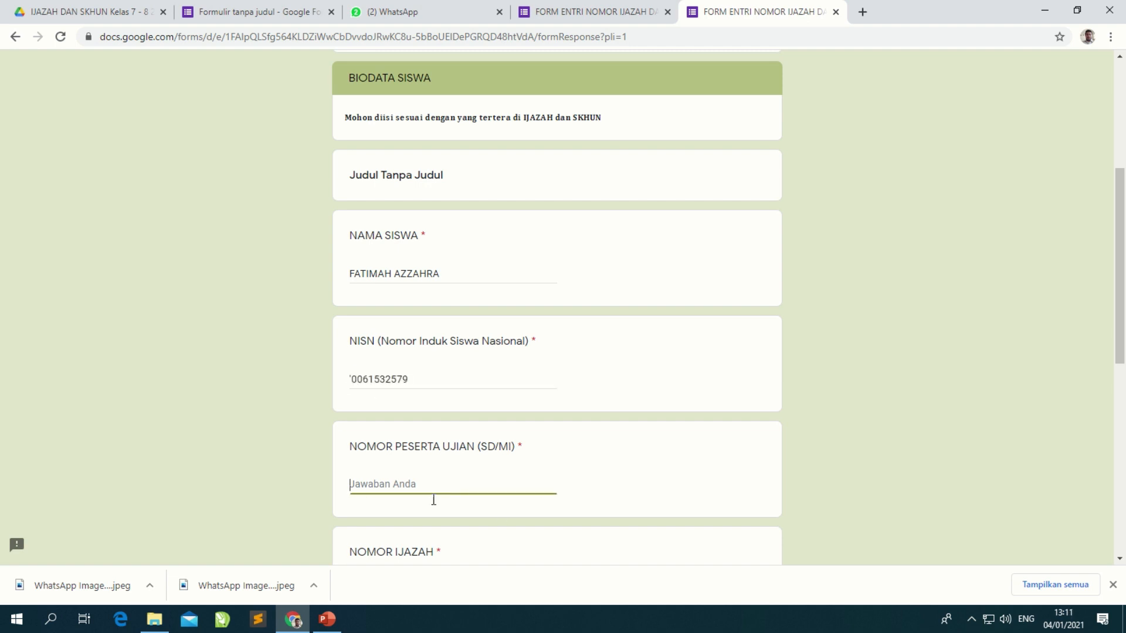
click(354, 381)
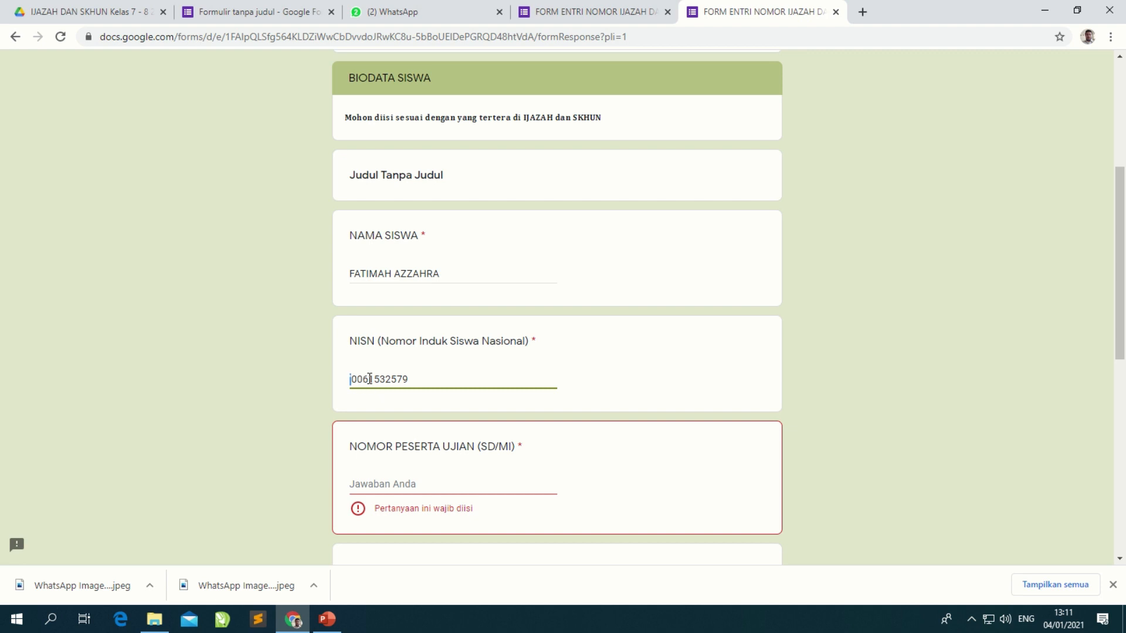
text(')
click(468, 487)
scroll(399, 361, down, 1)
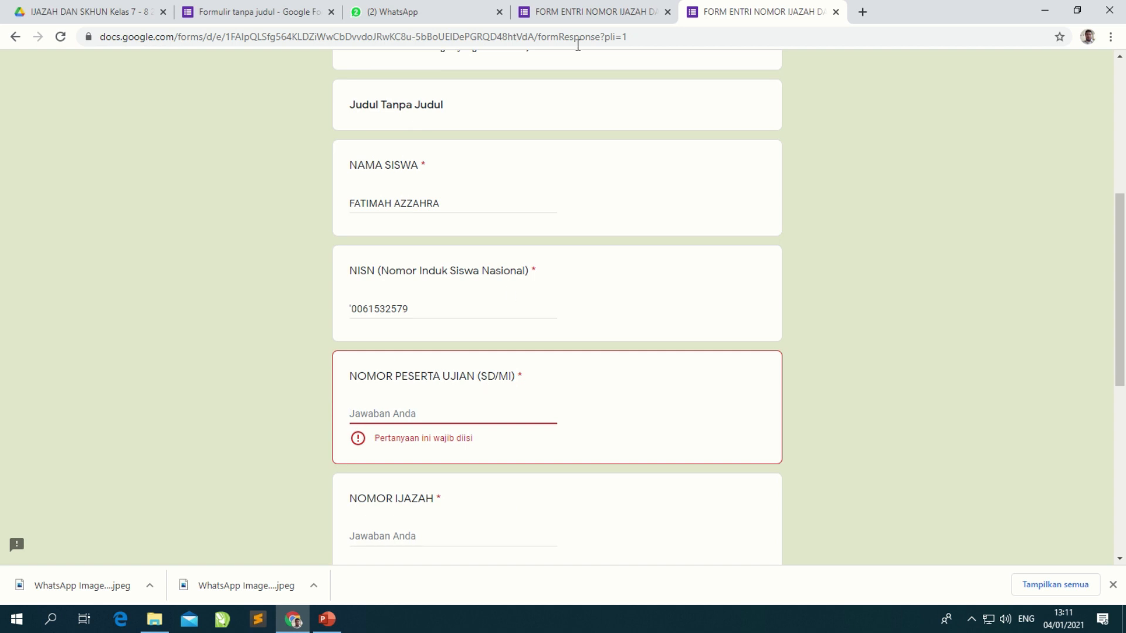
Step: Start entering the exam participant number read from the ijazah photo
click(427, 11)
click(574, 371)
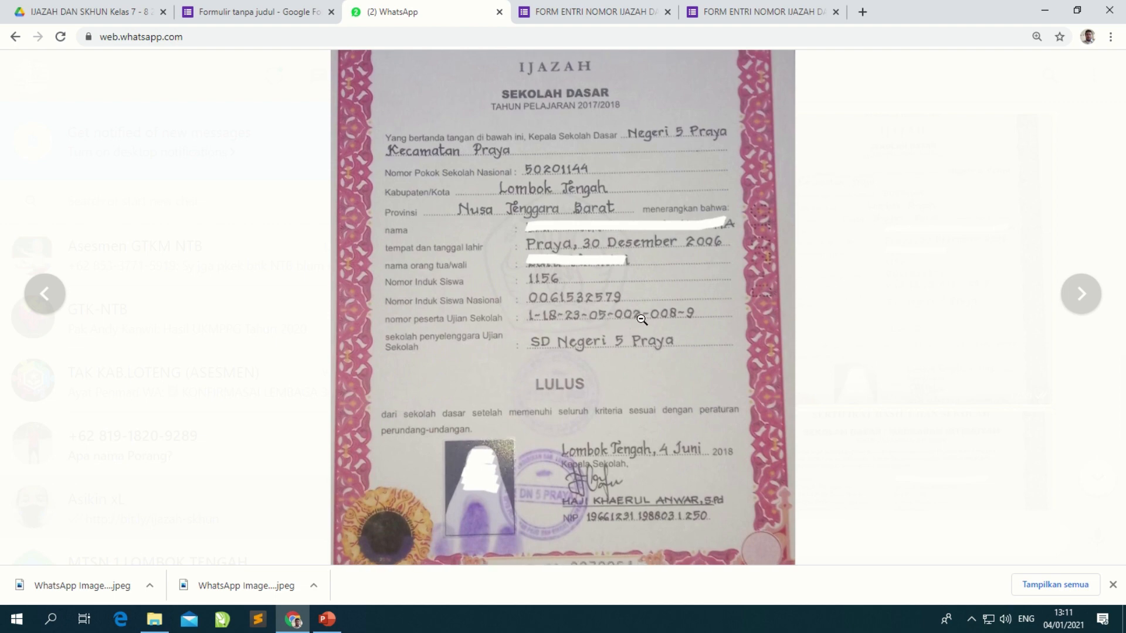
click(677, 320)
click(762, 12)
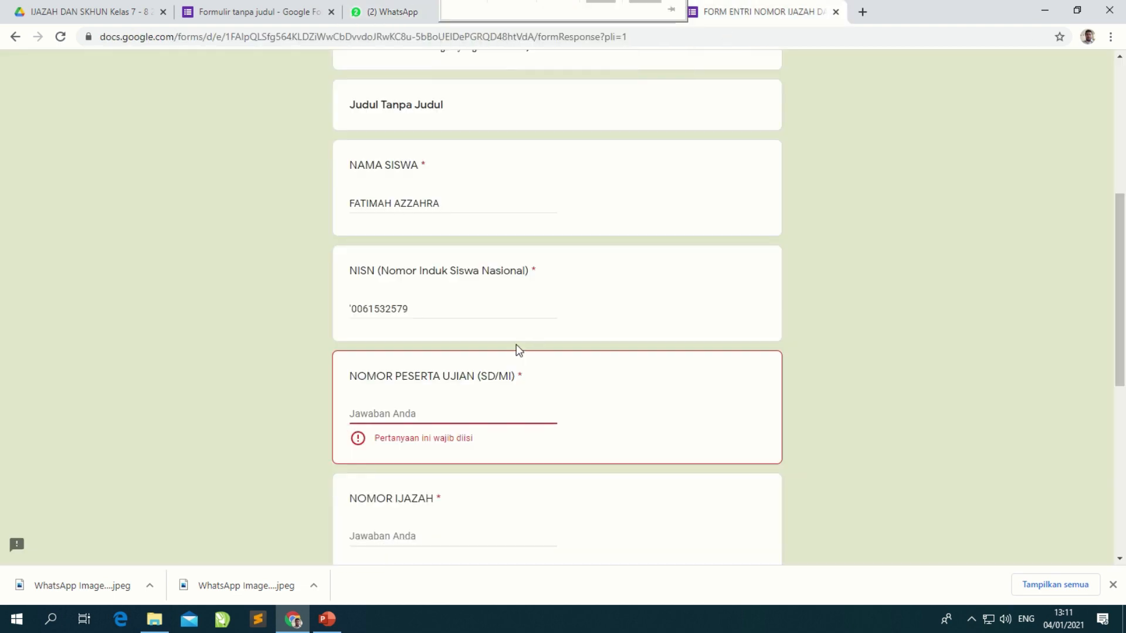
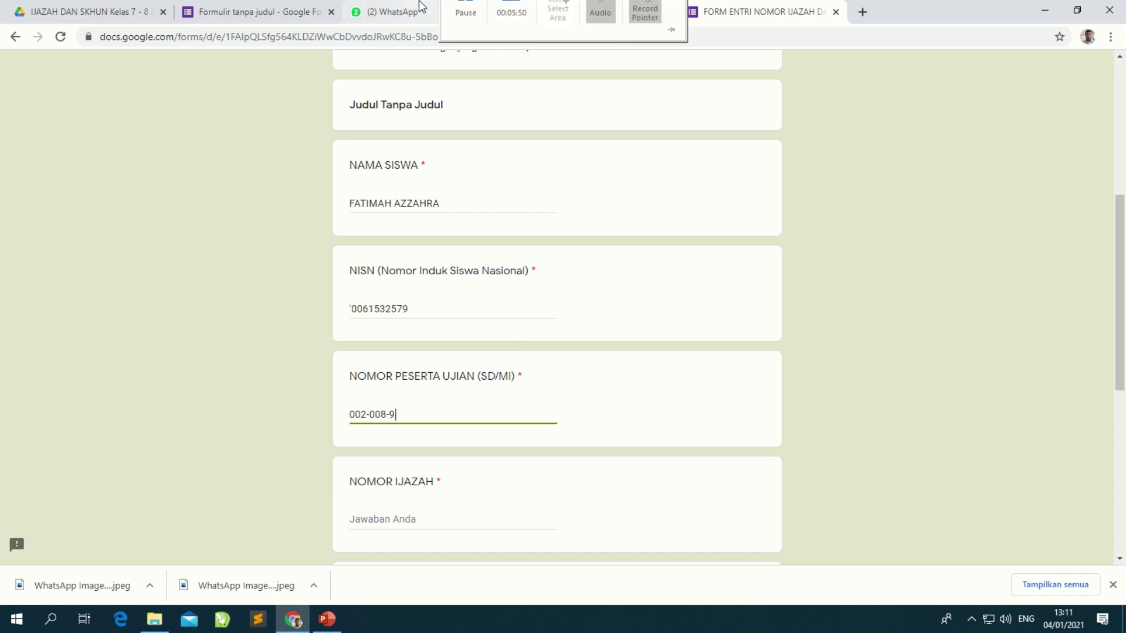
Step: Complete the exam participant number after rechecking the ijazah photo
click(392, 11)
scroll(575, 360, down, 3)
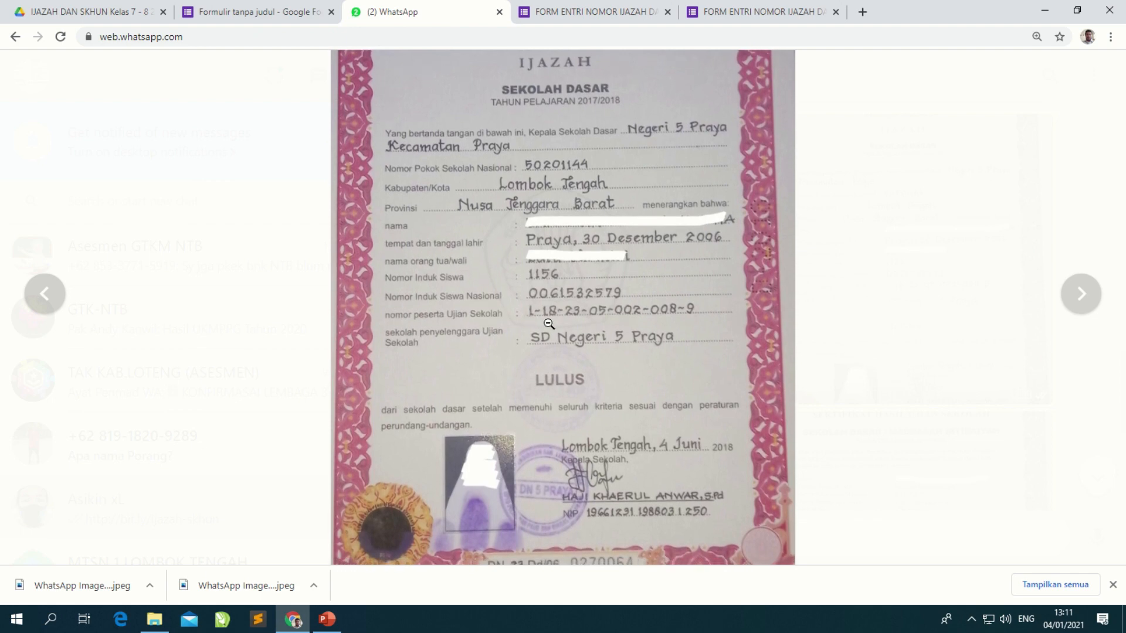
click(729, 9)
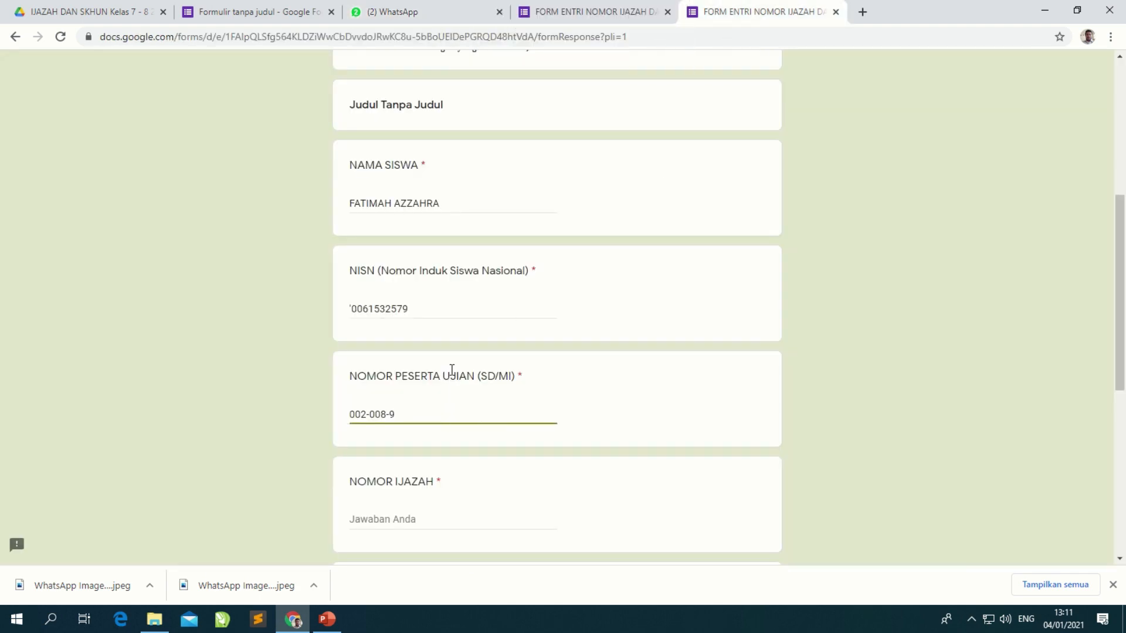
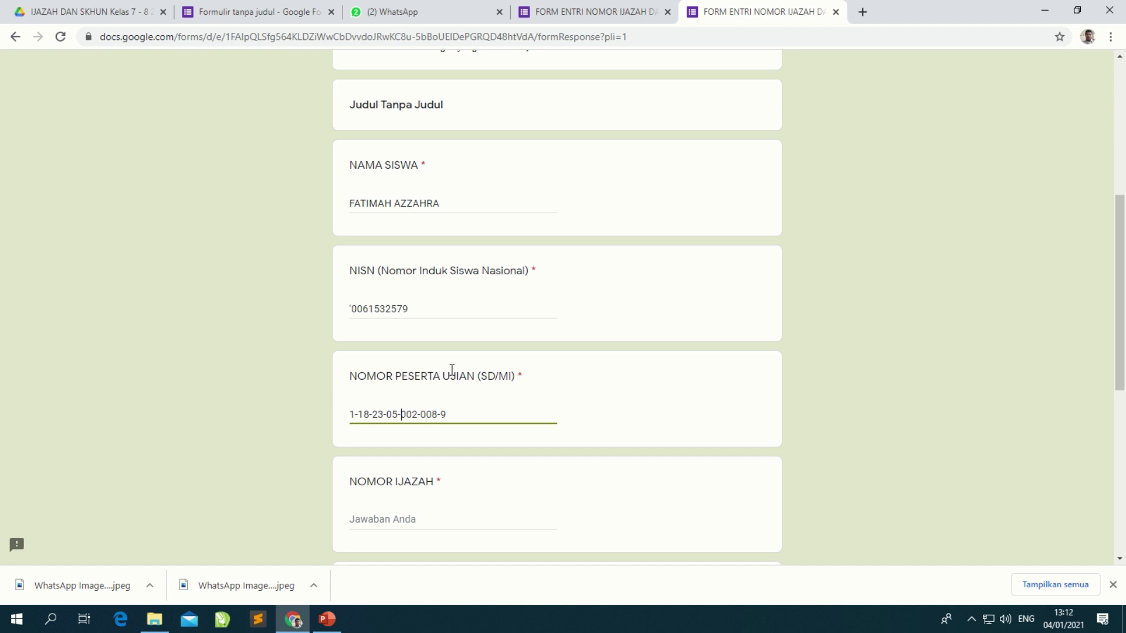
click(454, 415)
Step: Add then remove an apostrophe before the exam number, and move to the NOMOR IJAZAH answer
click(414, 524)
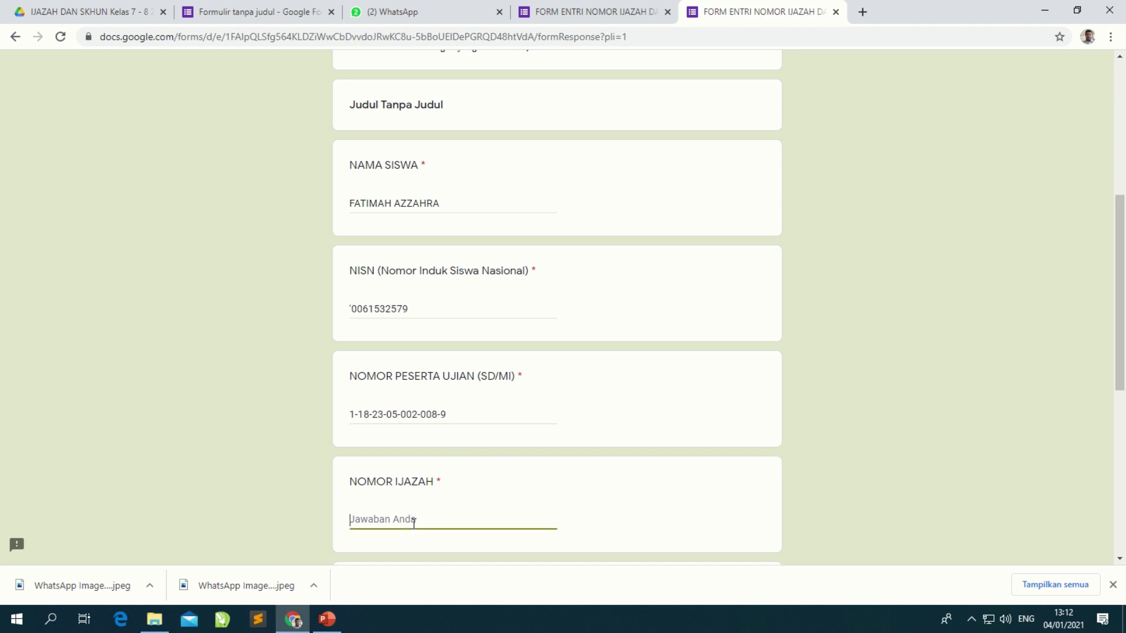
click(352, 415)
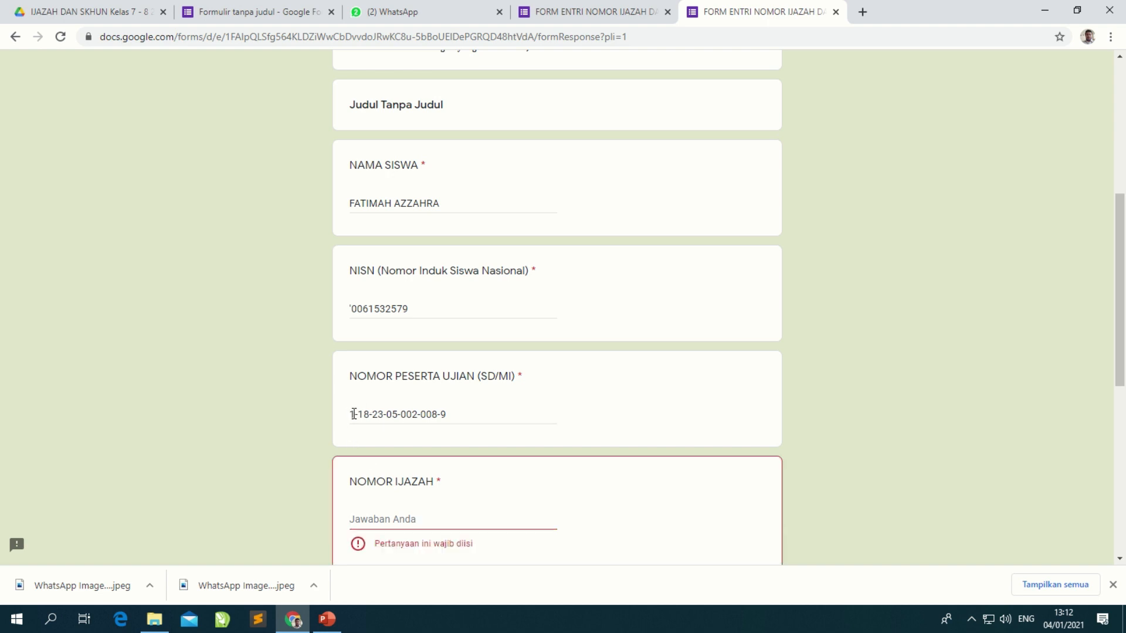
click(351, 414)
text(')
key(BackSpace)
click(402, 521)
drag(351, 417, 478, 419)
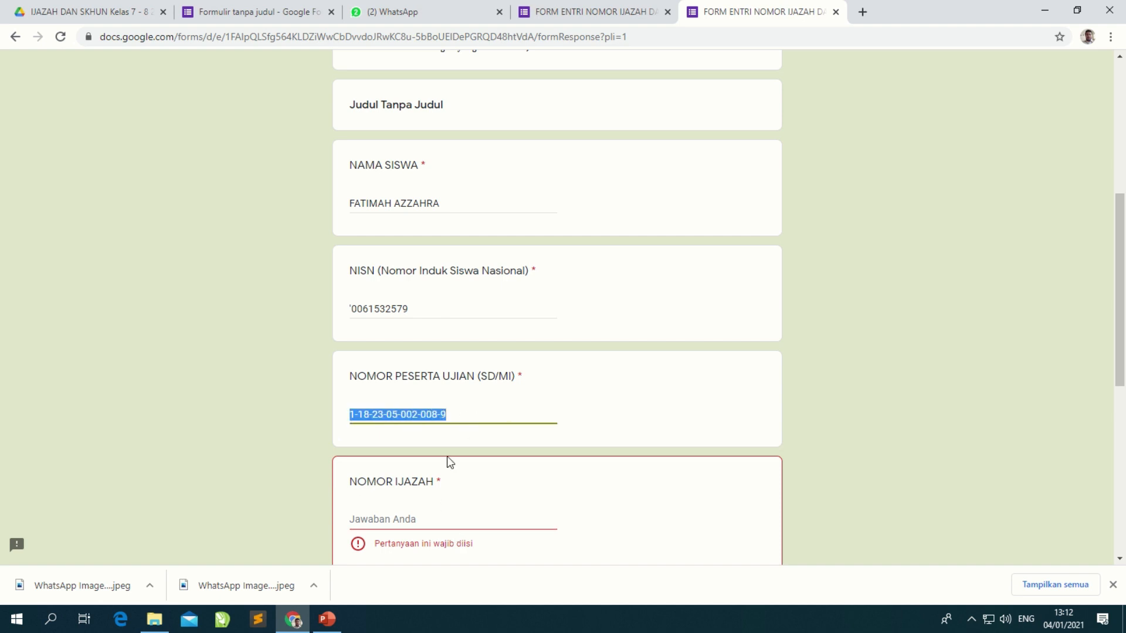
drag(377, 376, 490, 378)
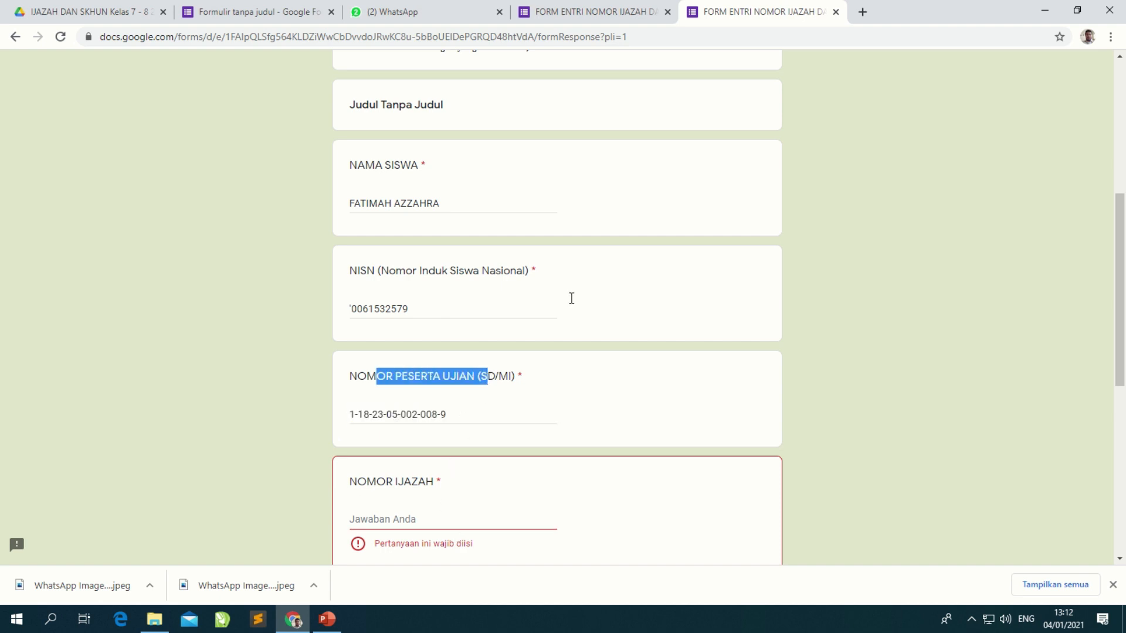
click(413, 519)
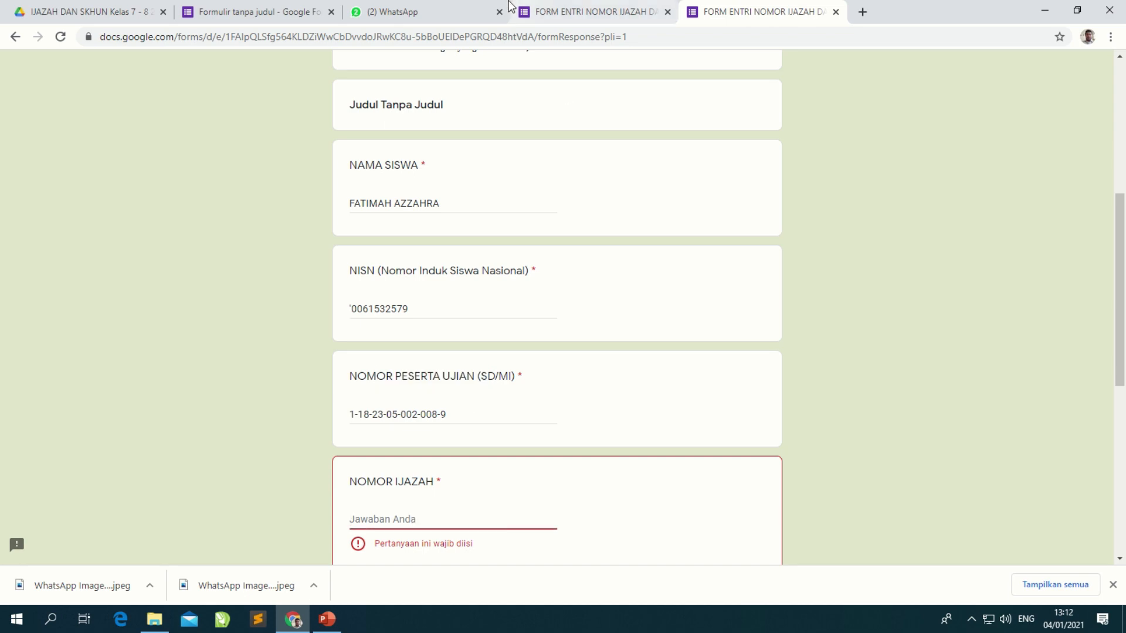
Step: Begin the NOMOR IJAZAH answer with the number's series prefix read from the ijazah photo
click(435, 12)
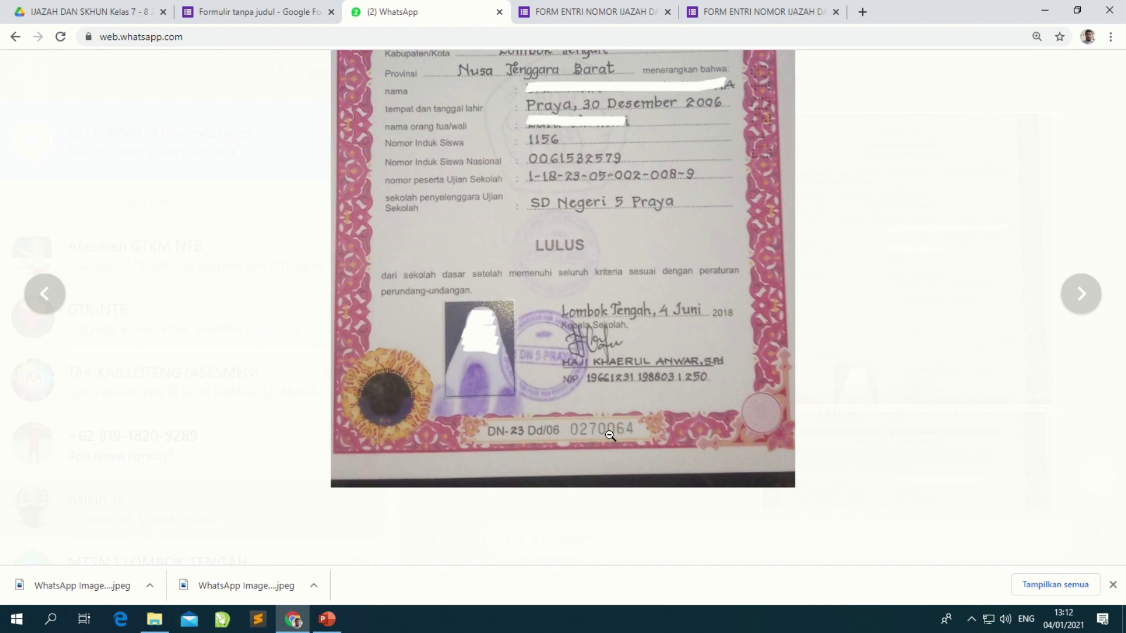
click(593, 428)
click(725, 5)
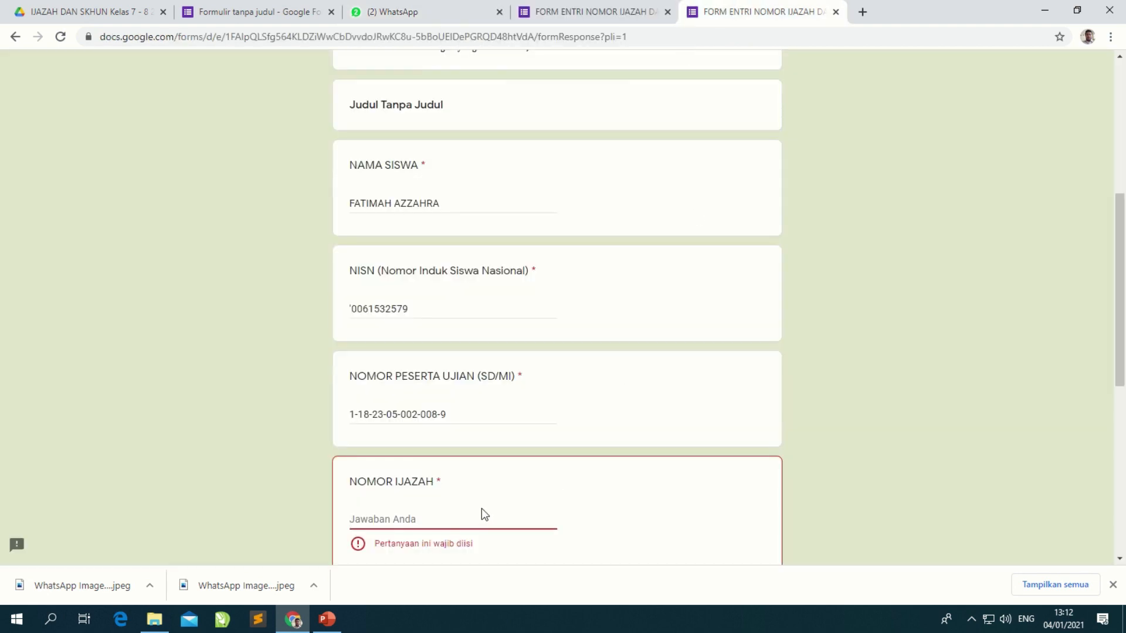
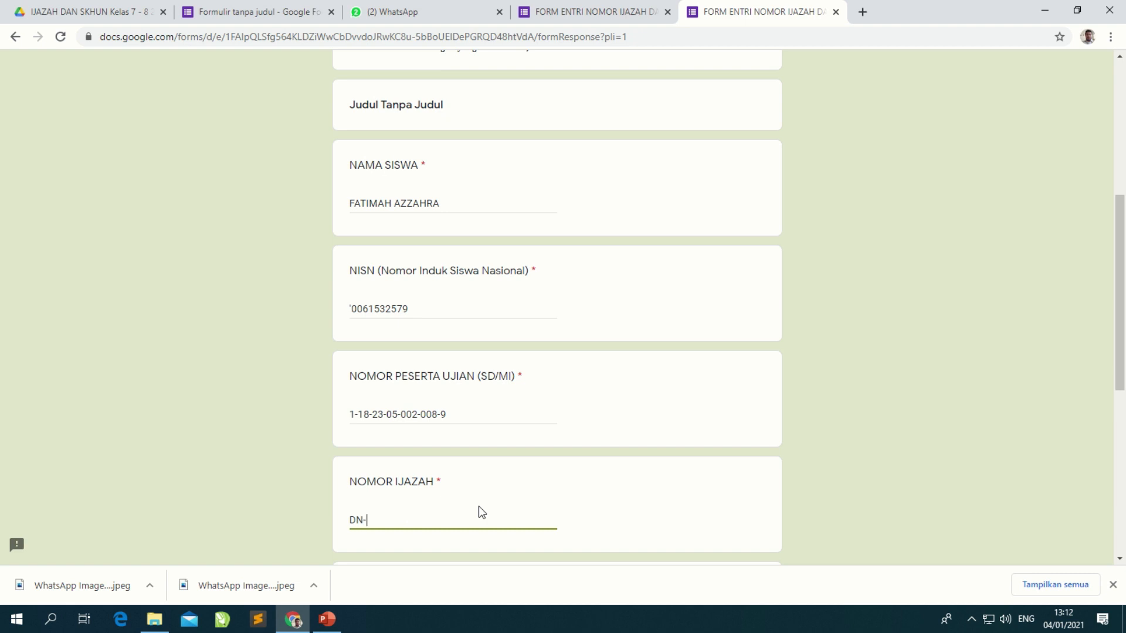
Step: Complete the certificate number in NOMOR IJAZAH, rechecking its digits on the photo
click(409, 8)
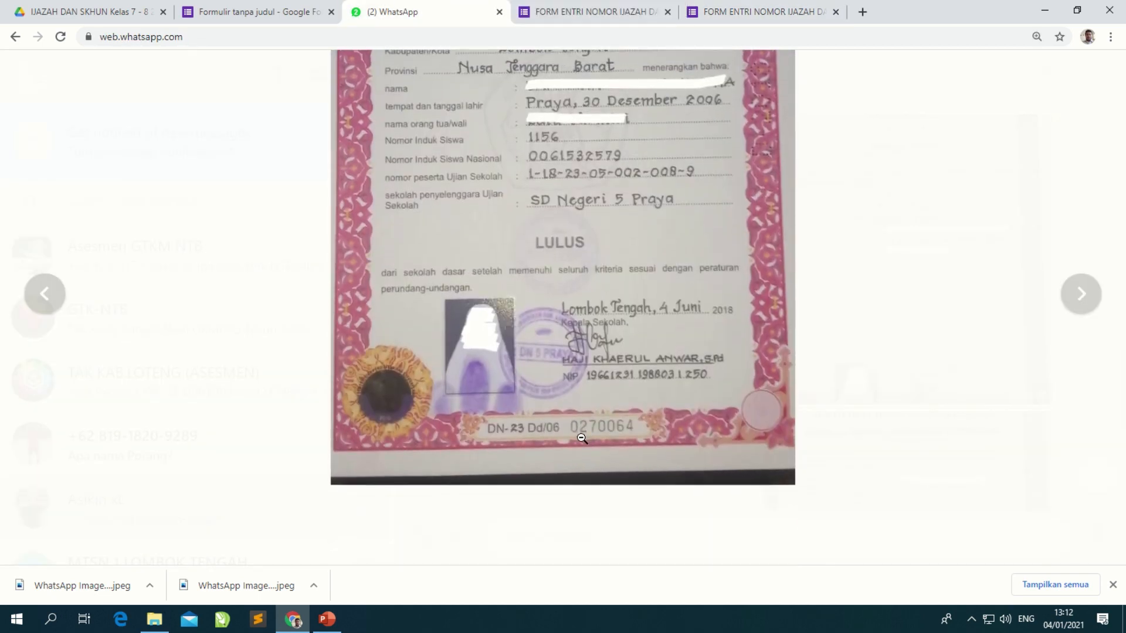
click(582, 438)
click(725, 12)
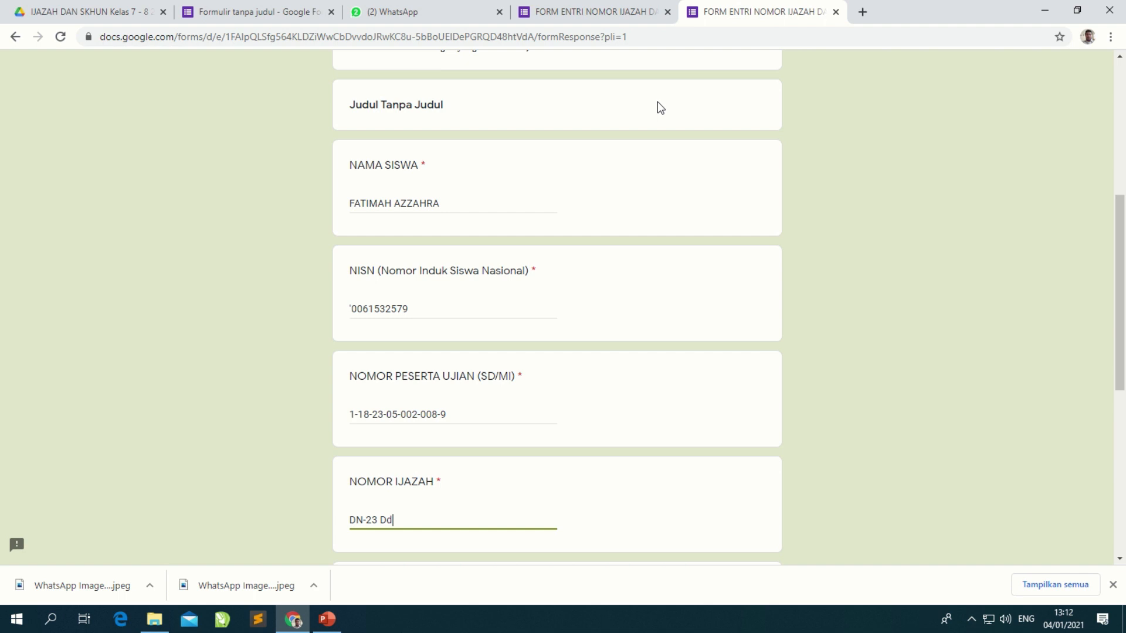
click(402, 7)
click(513, 296)
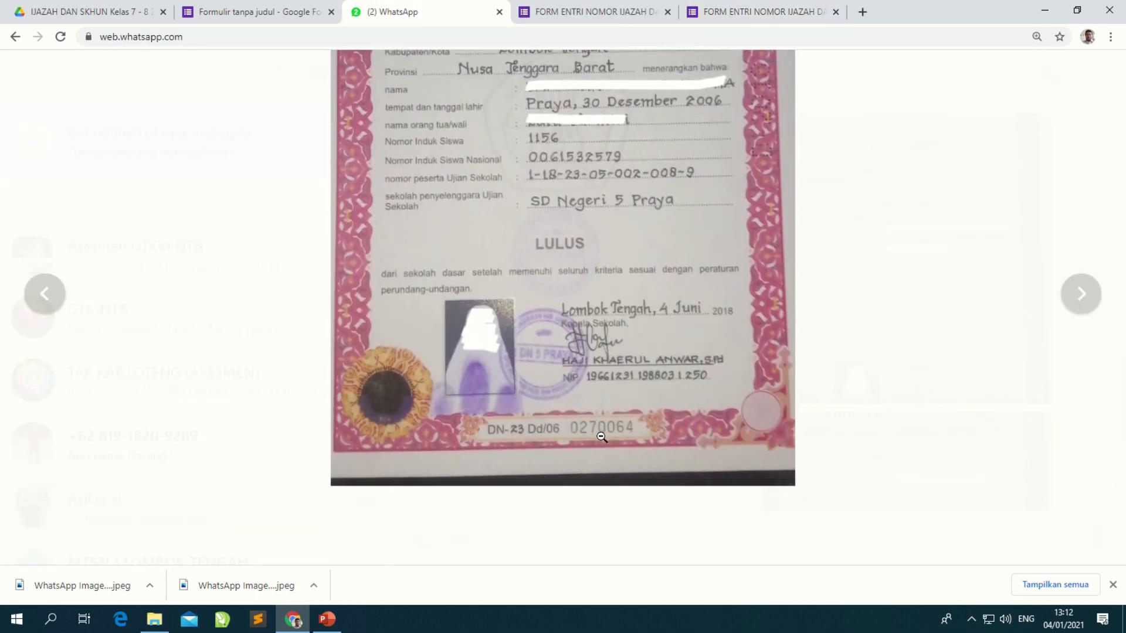
click(607, 436)
click(756, 12)
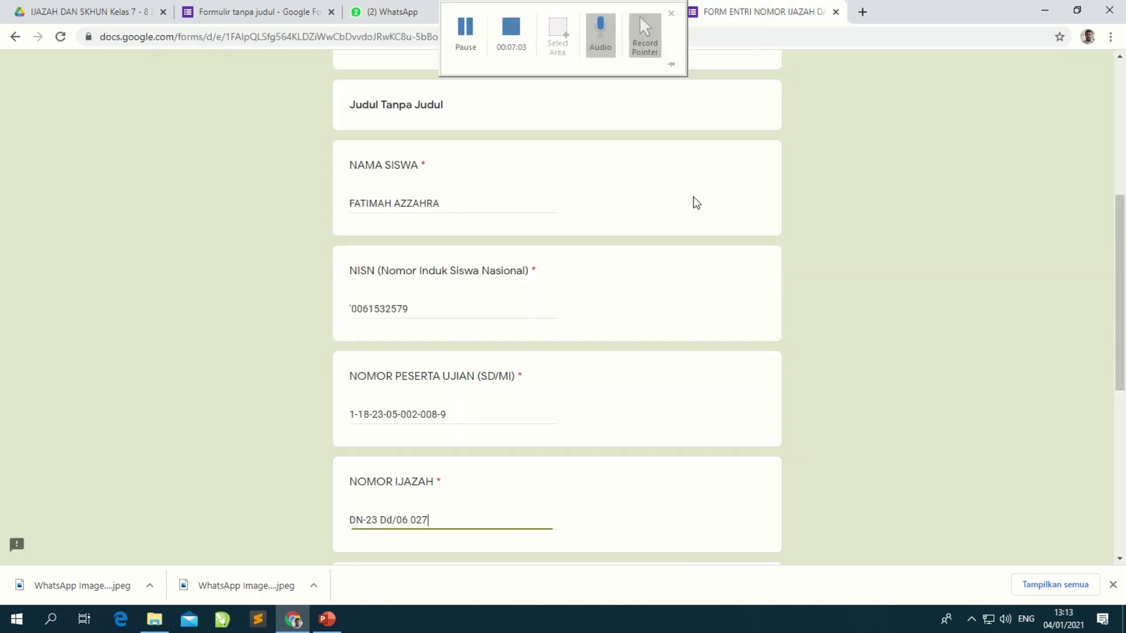
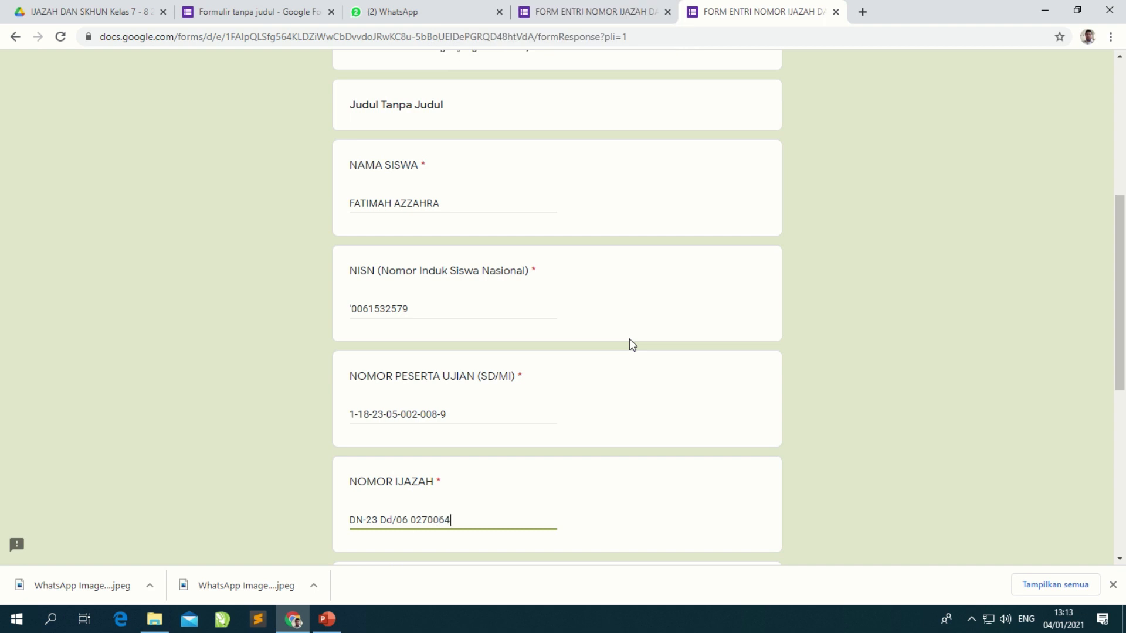
scroll(437, 457, down, 3)
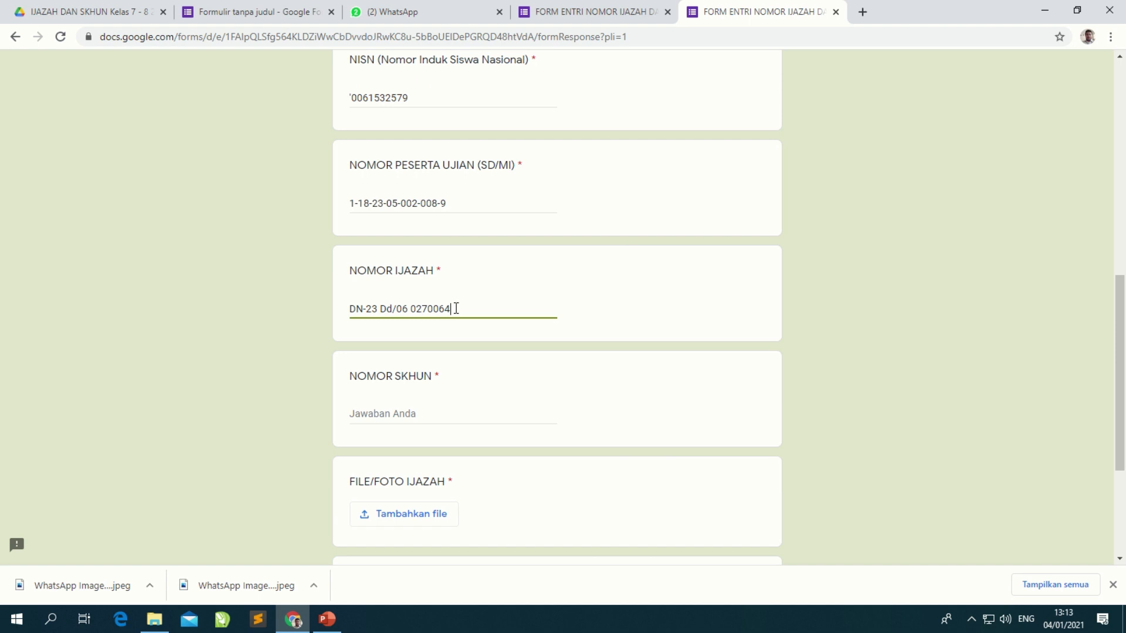
Step: Open the SKHUN certificate photo in WhatsApp and zoom in on its serial number
click(394, 416)
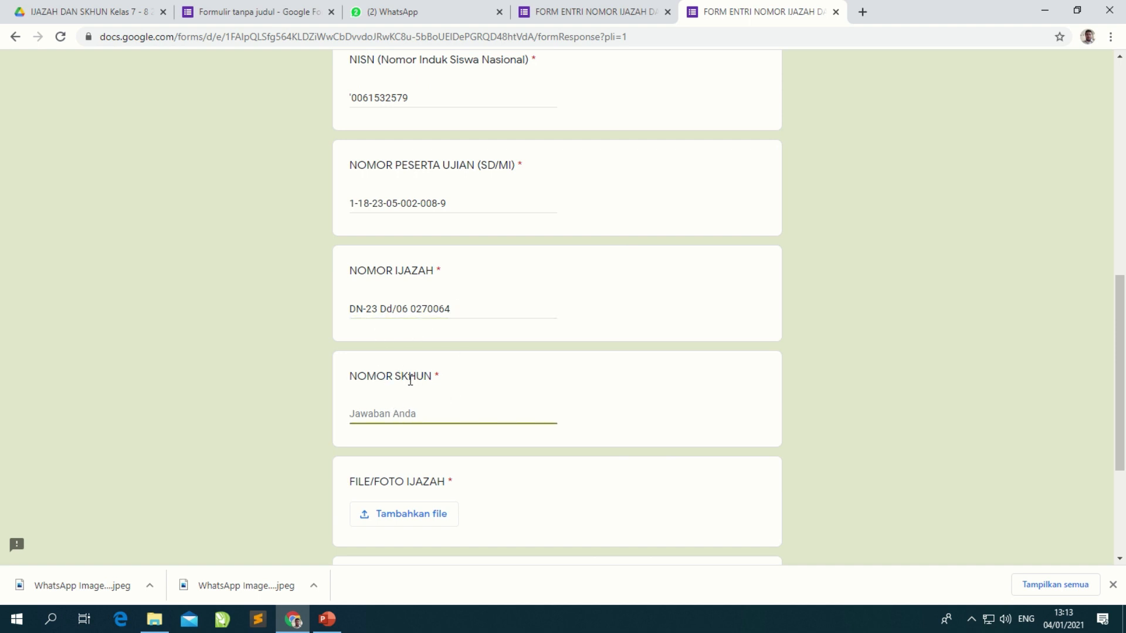
click(439, 12)
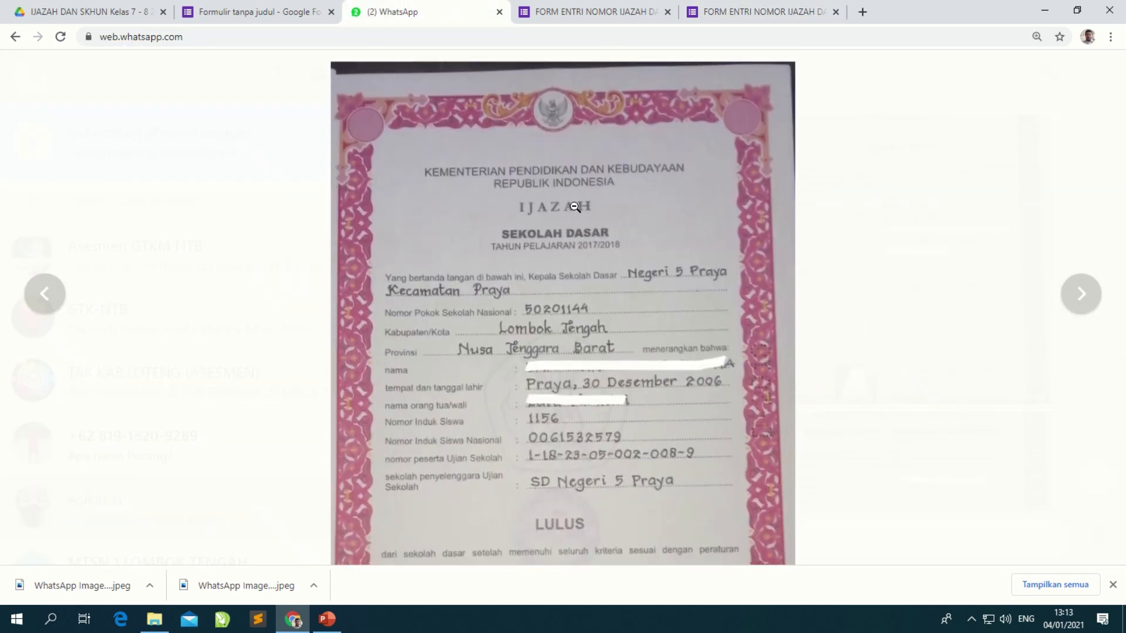
click(939, 372)
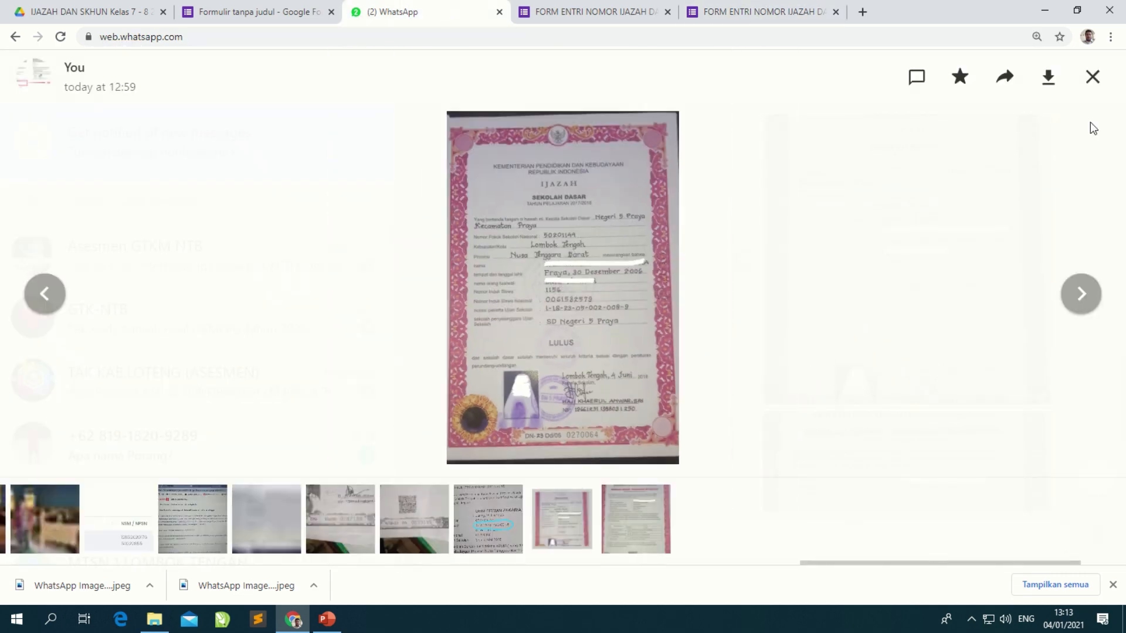
click(1092, 77)
scroll(713, 332, down, 5)
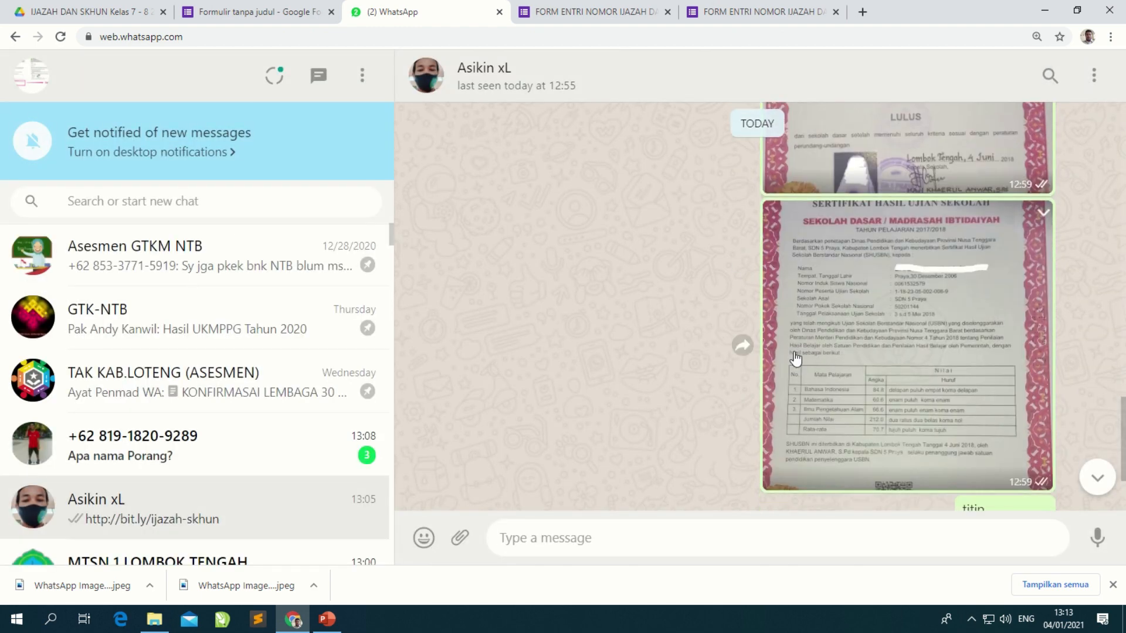
click(887, 354)
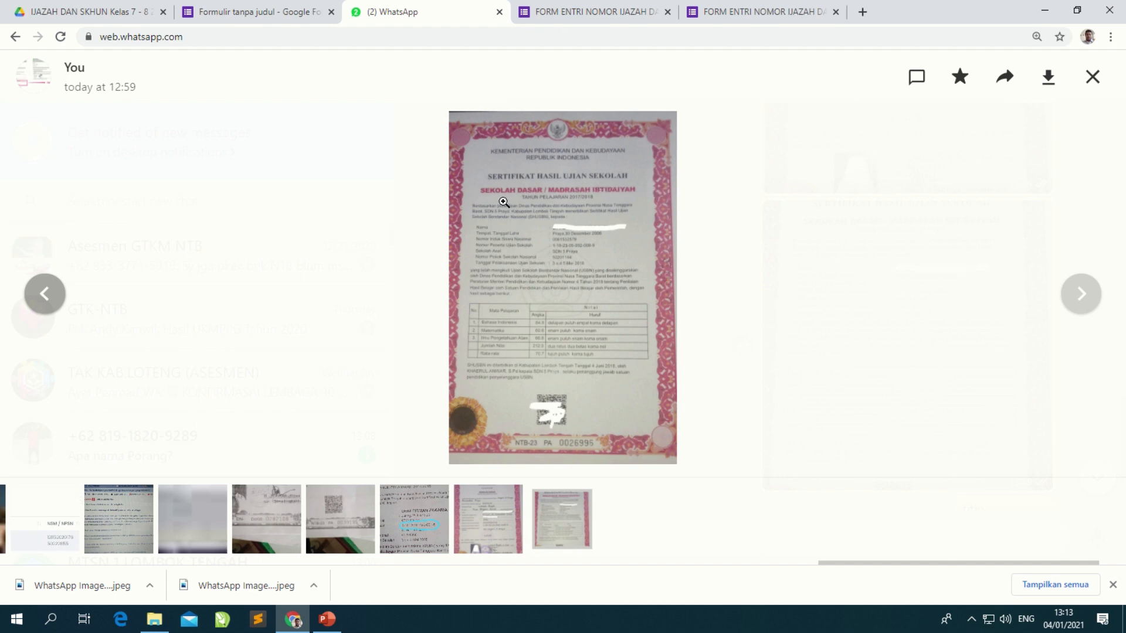
click(552, 447)
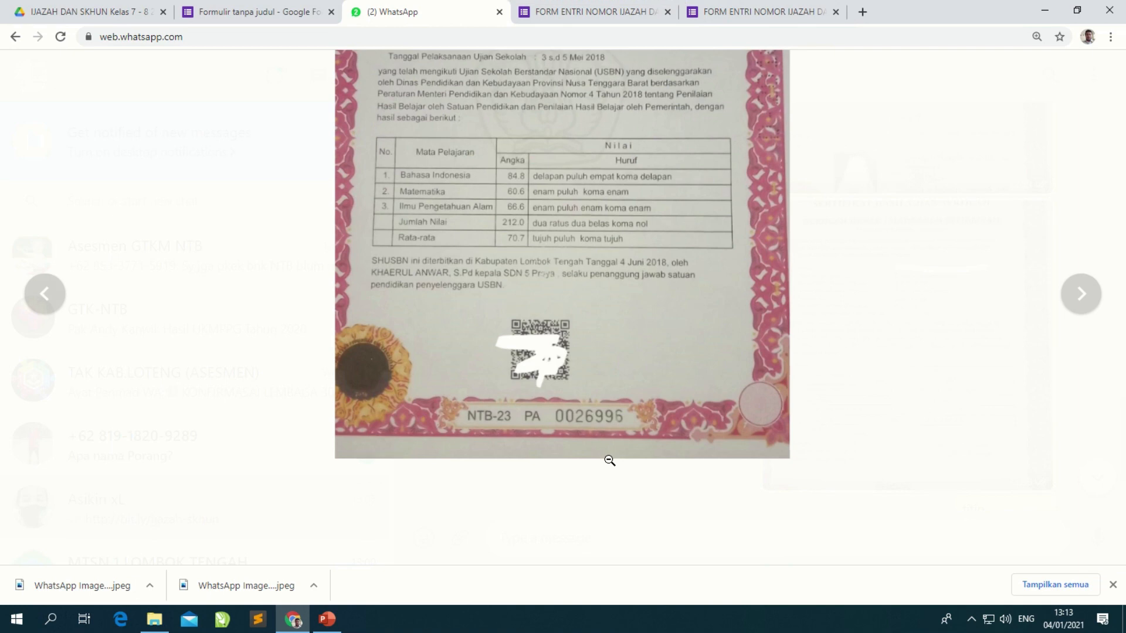
Step: Type the SKHUN number into NOMOR SKHUN, correcting a mistyped digit
click(789, 6)
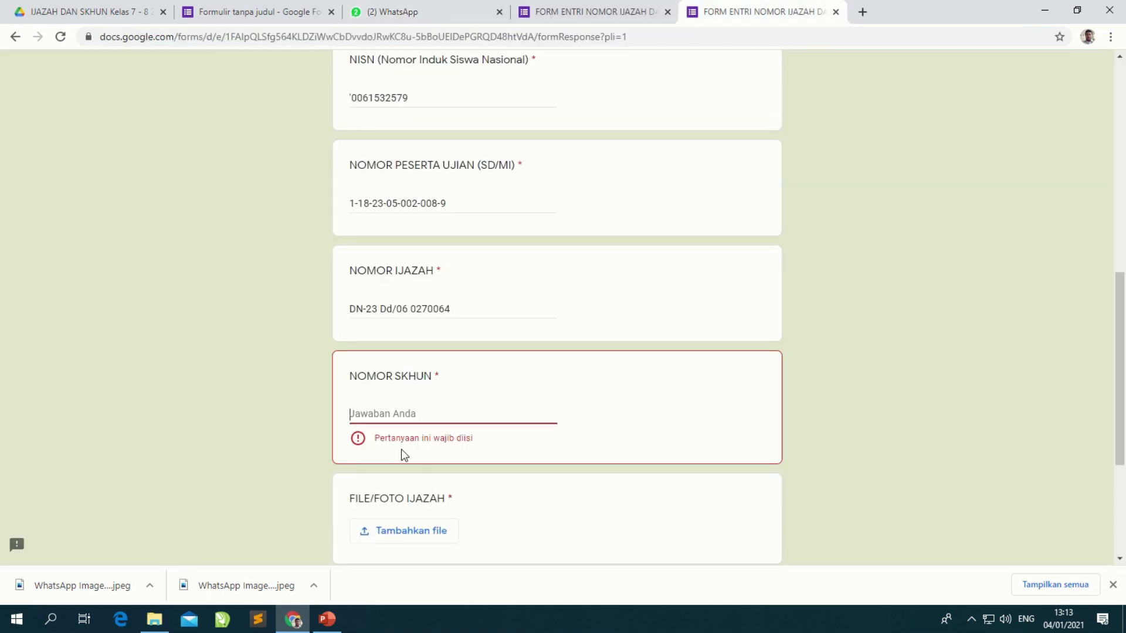
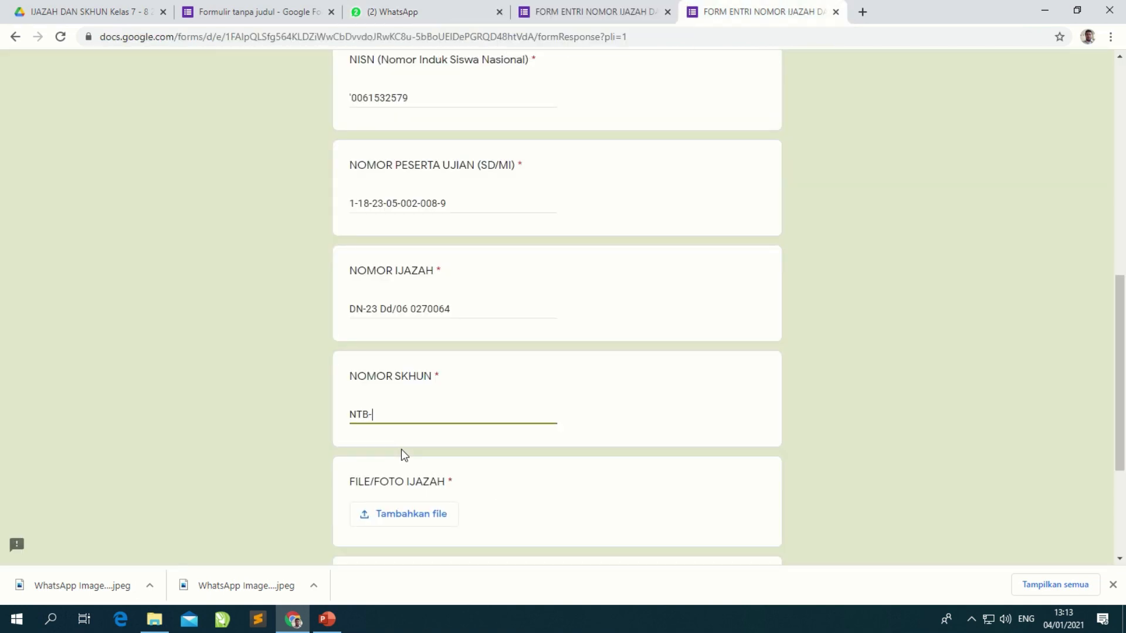
click(398, 11)
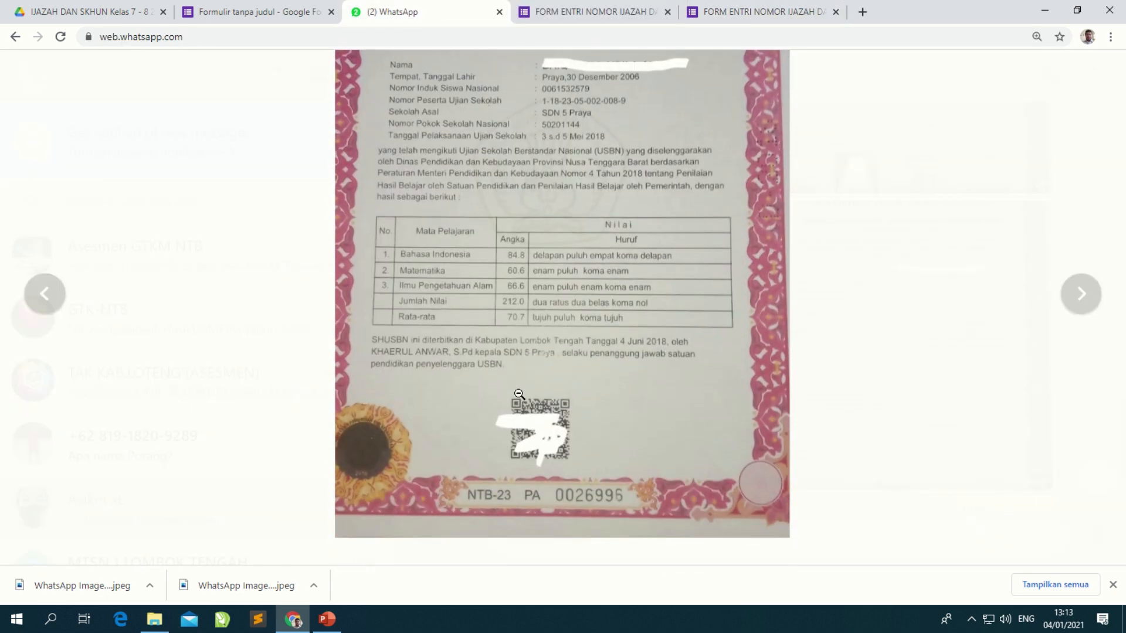
click(768, 12)
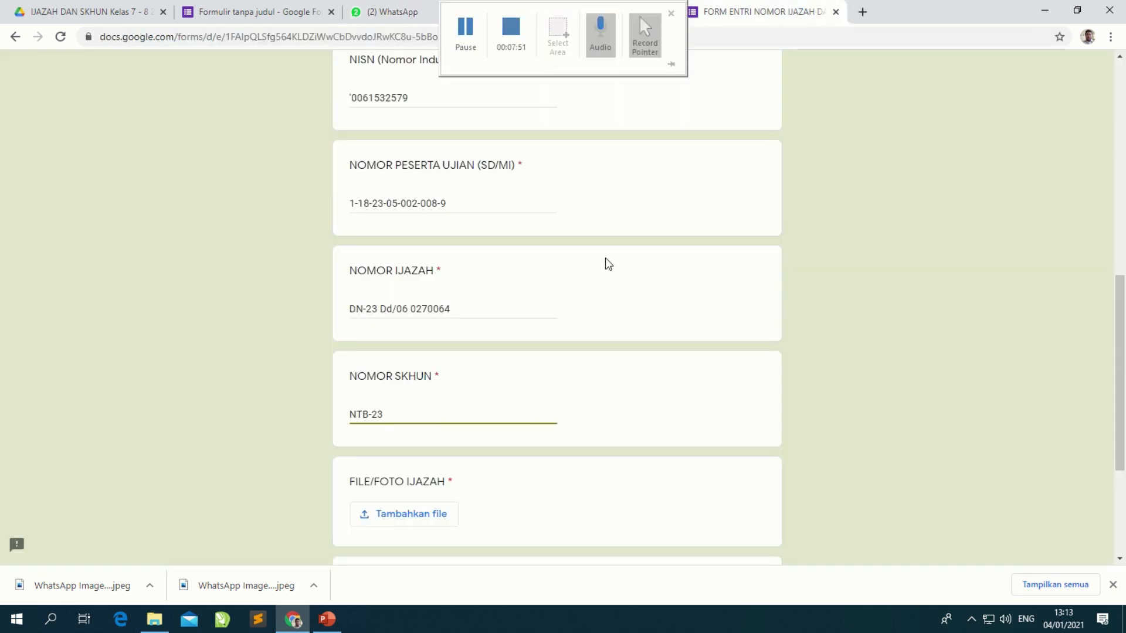
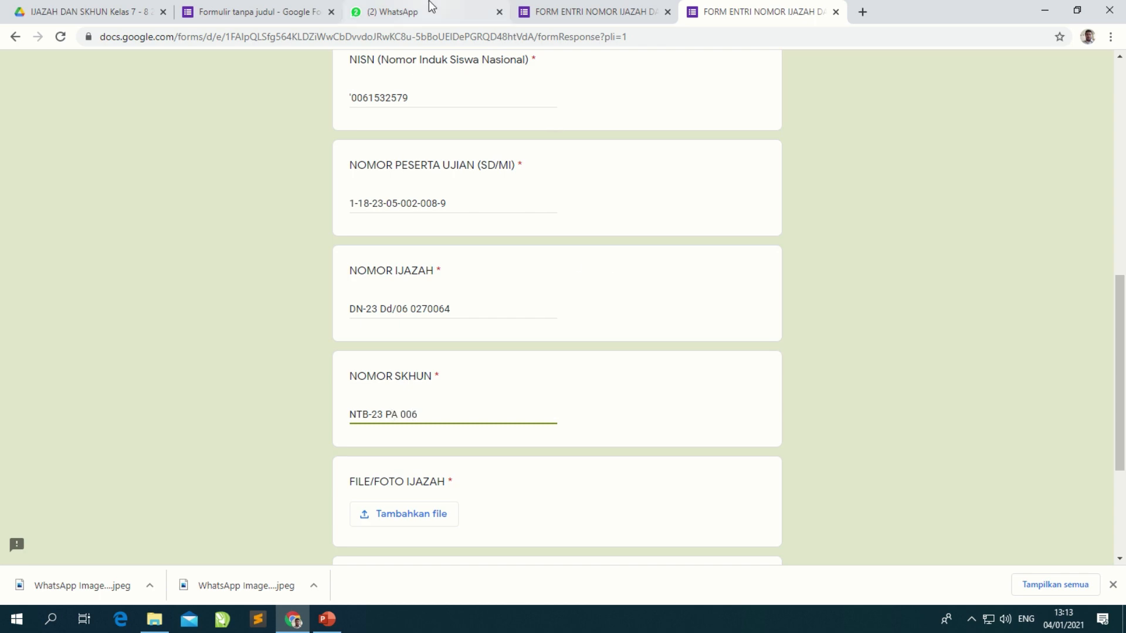
click(431, 7)
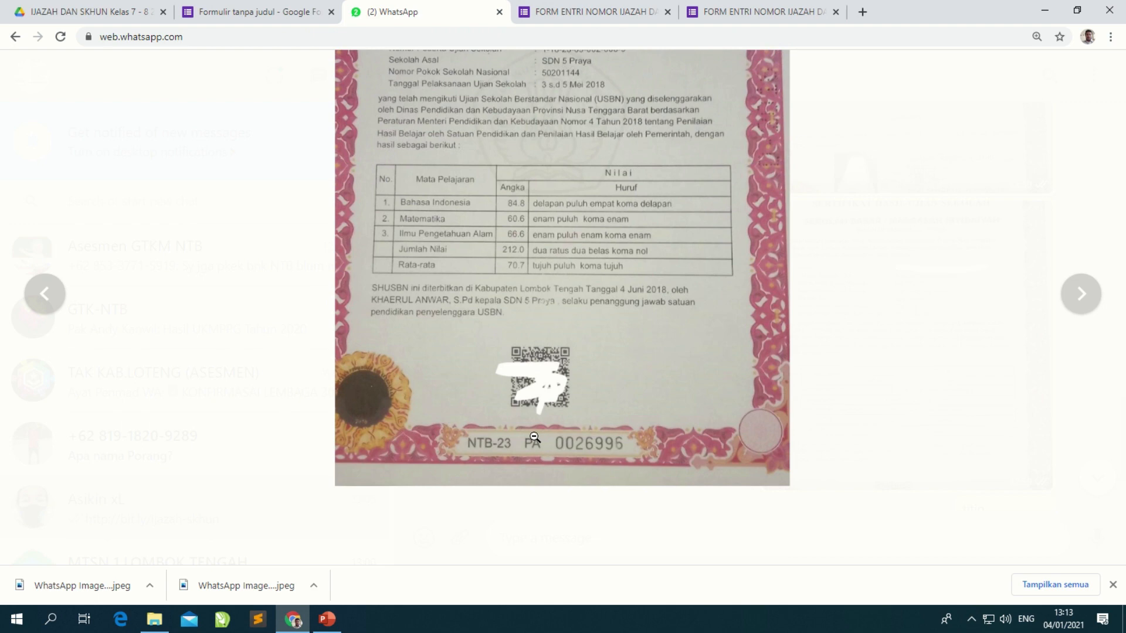
click(533, 437)
click(762, 12)
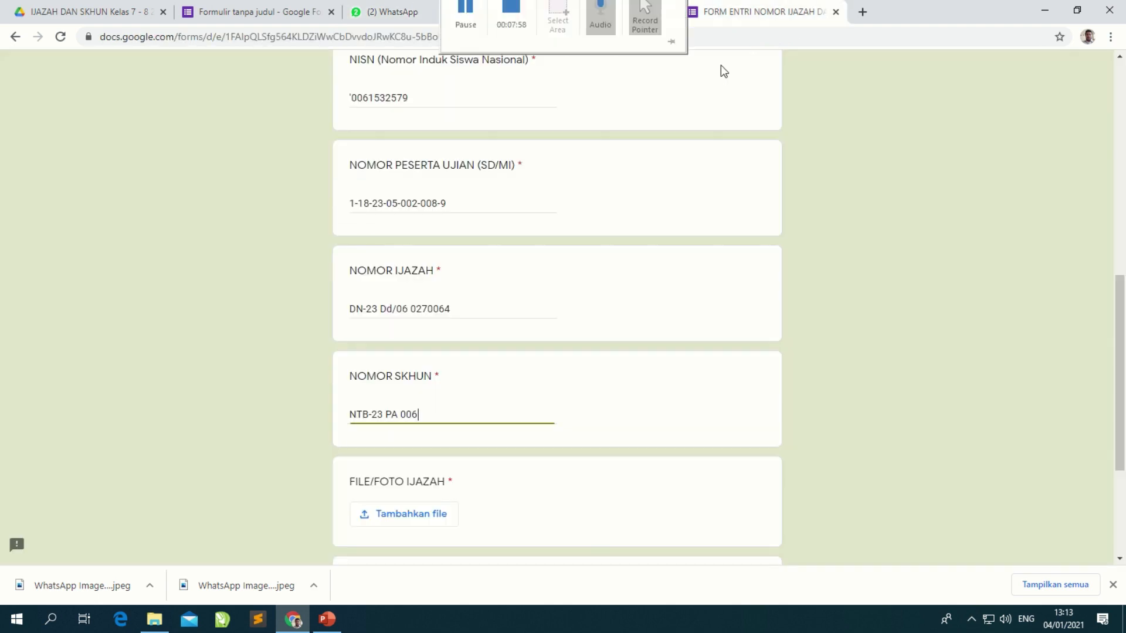
key(BackSpace)
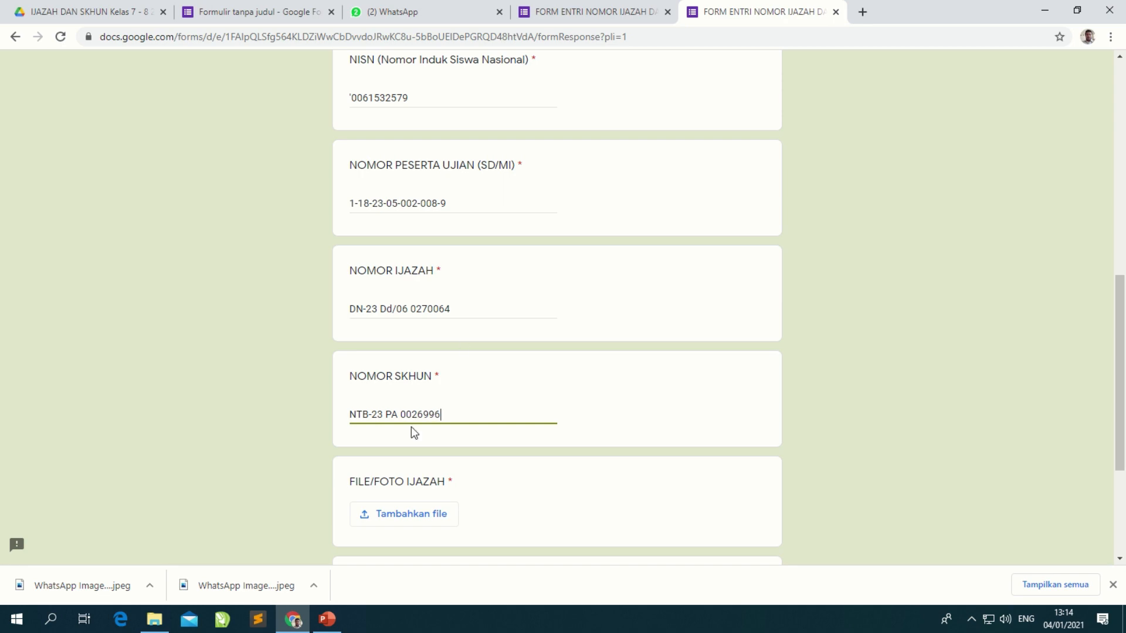
Step: Recheck the SKHUN number against the photo and scroll to the photo-upload questions
click(410, 11)
scroll(520, 371, down, 3)
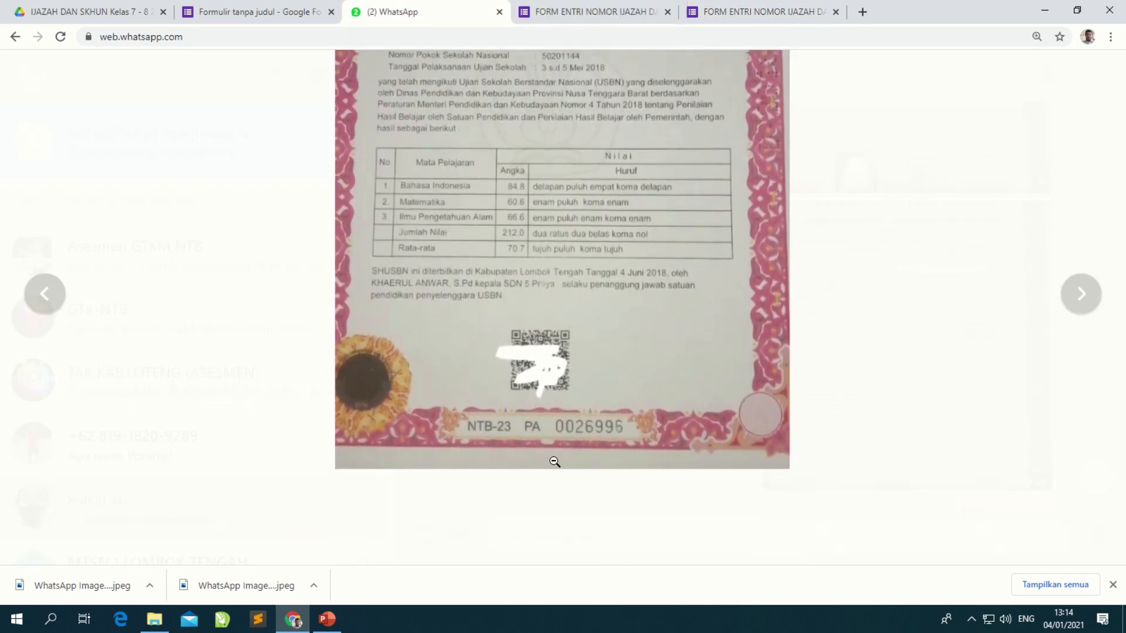
click(610, 439)
click(762, 12)
scroll(505, 406, down, 3)
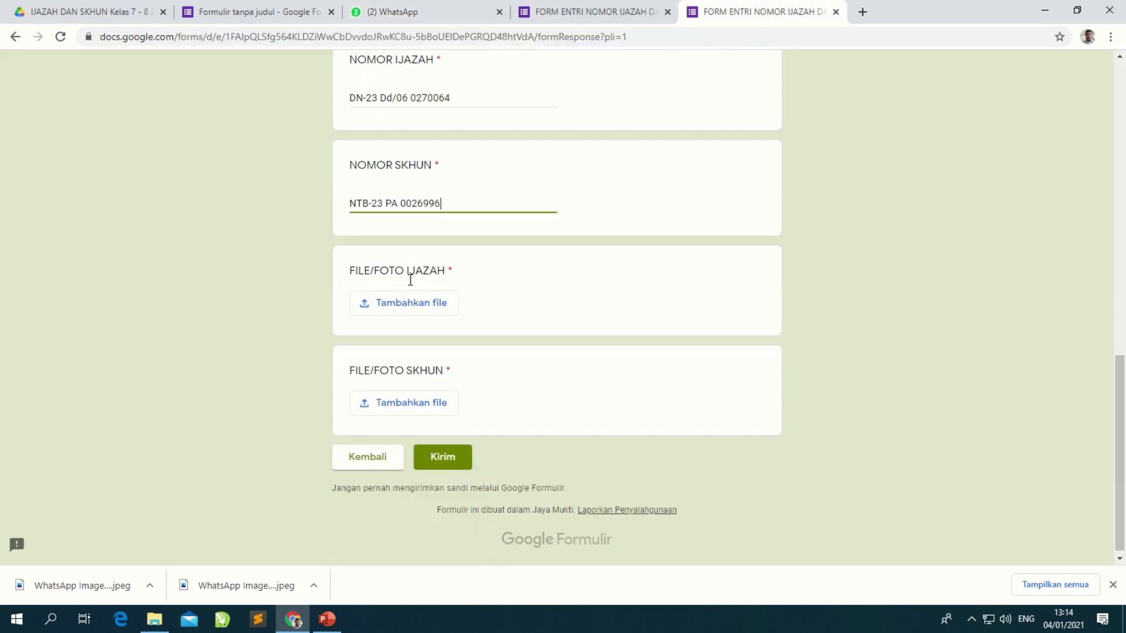
drag(350, 273, 453, 278)
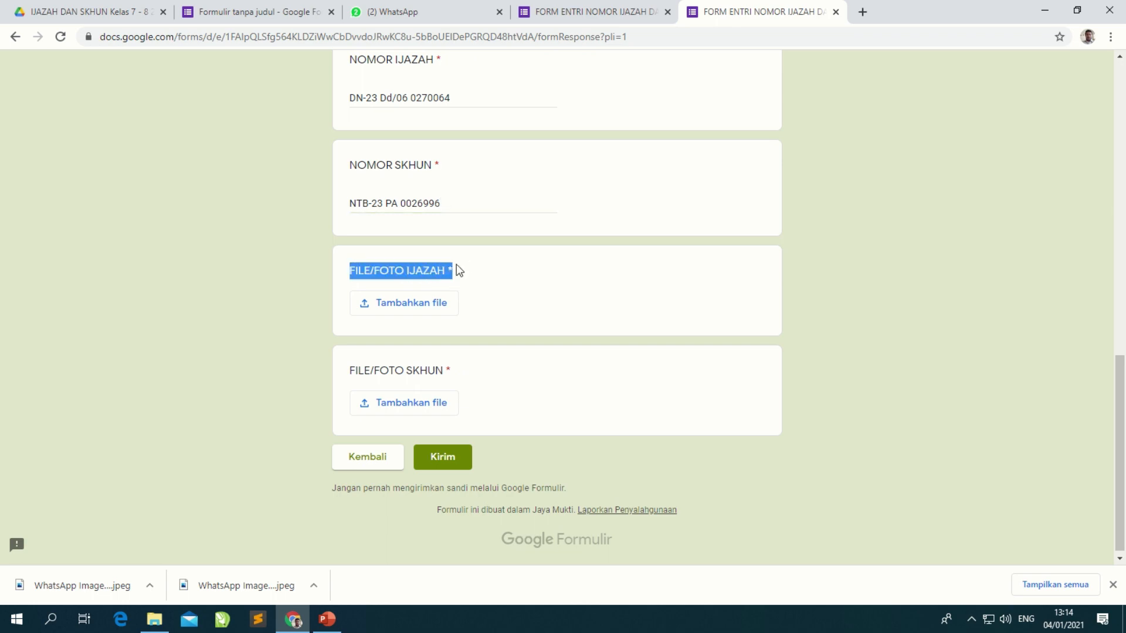
Step: Download the ijazah and SKHUN certificate photos from WhatsApp's image viewer
click(439, 12)
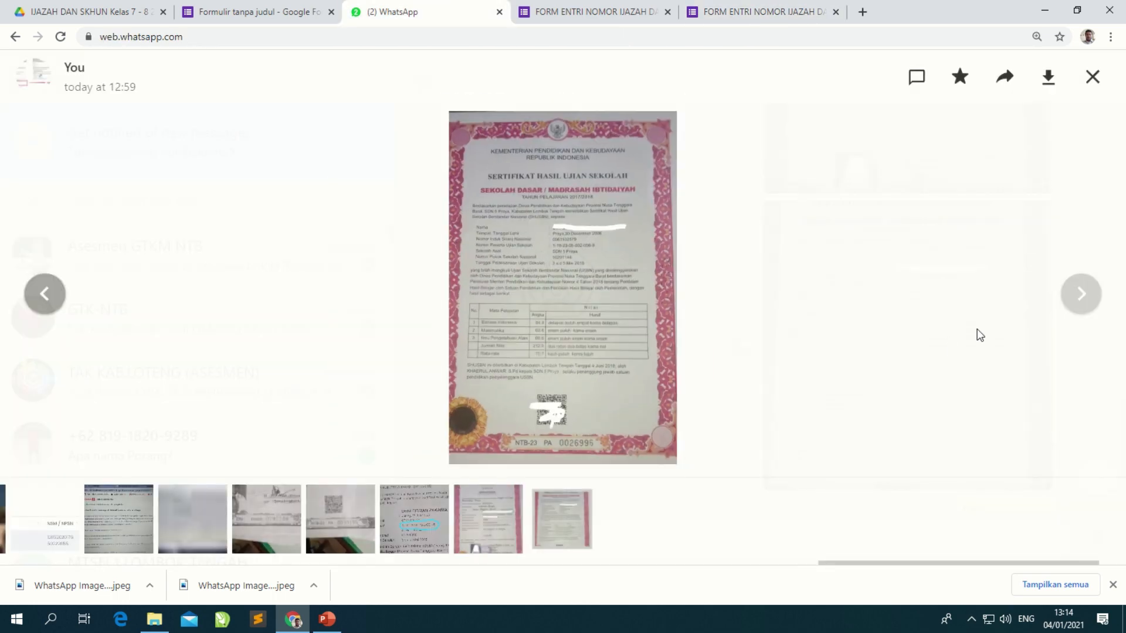
click(1092, 77)
scroll(648, 396, up, 4)
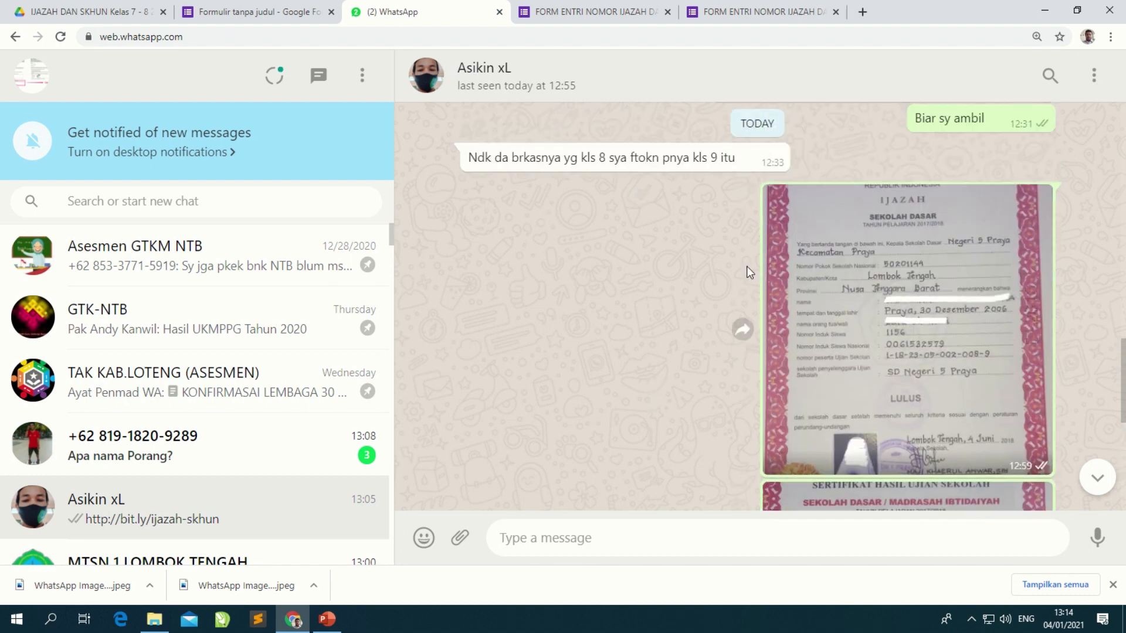
click(924, 331)
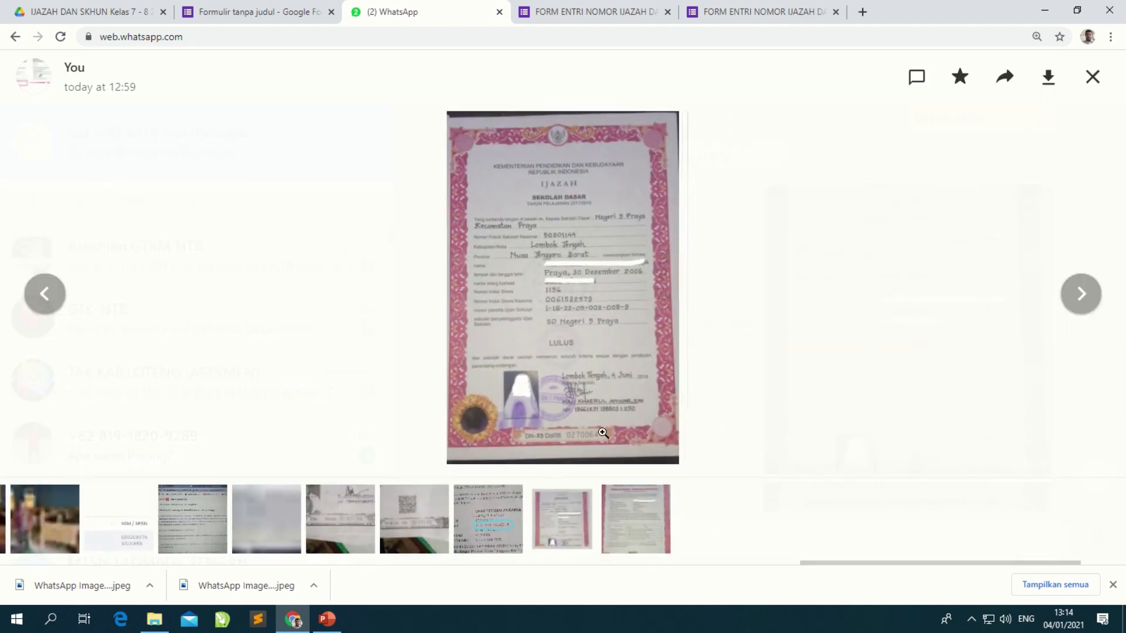
click(1048, 78)
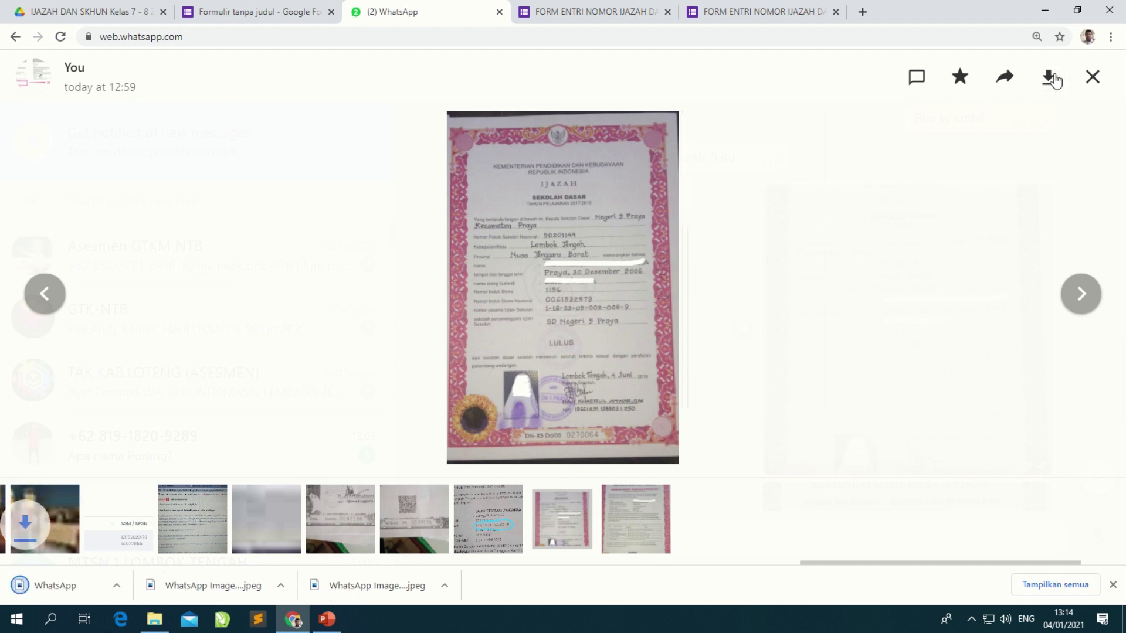
click(628, 530)
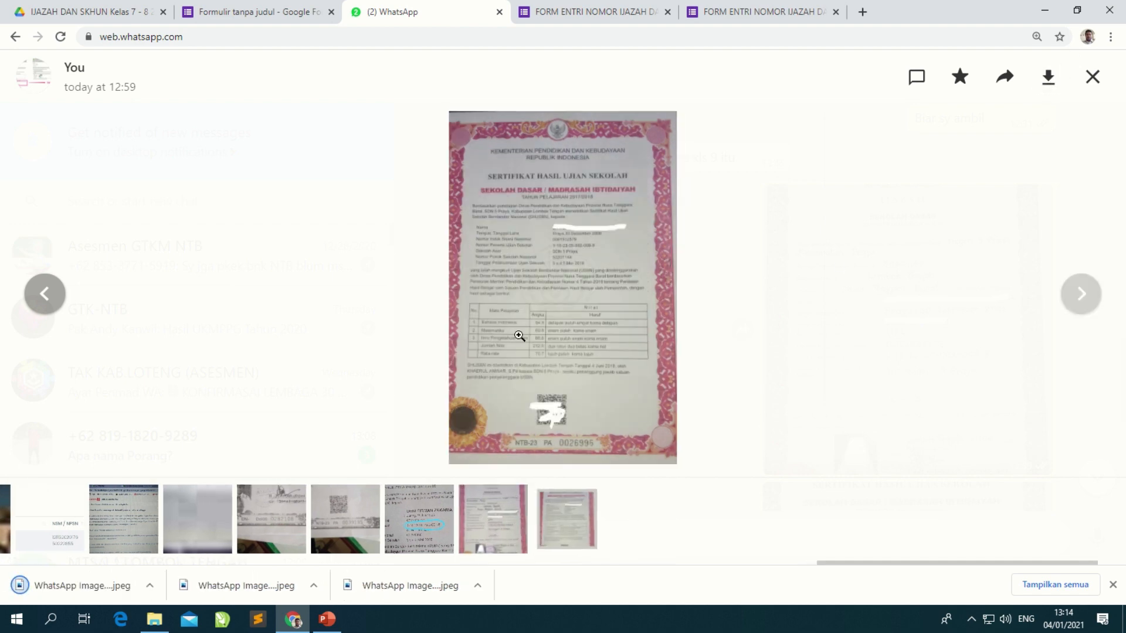
click(1048, 78)
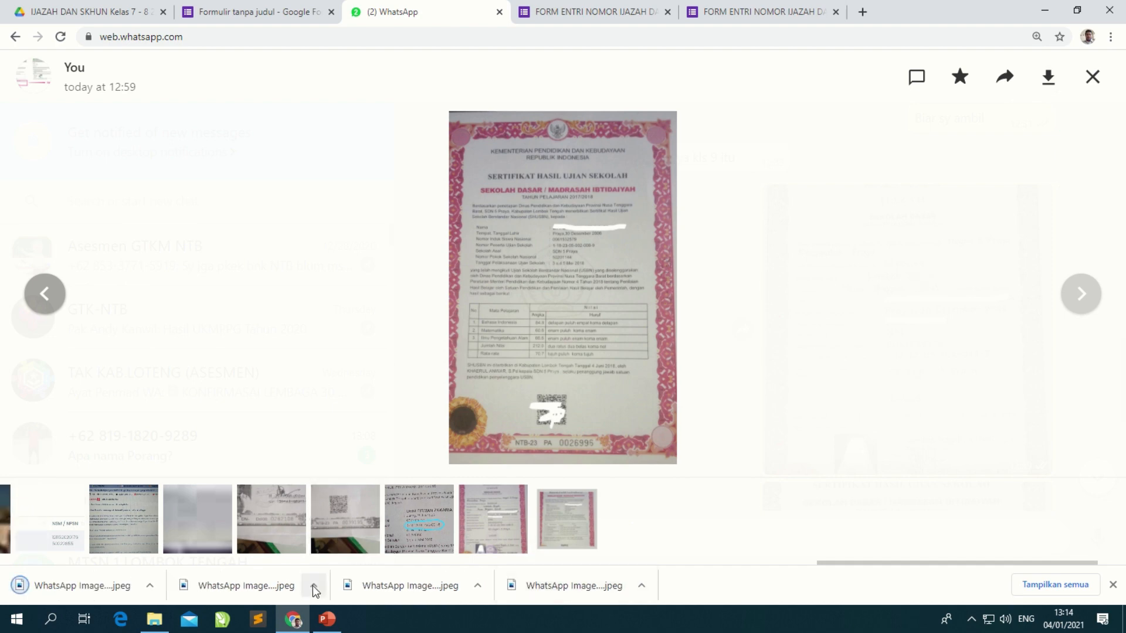
click(155, 616)
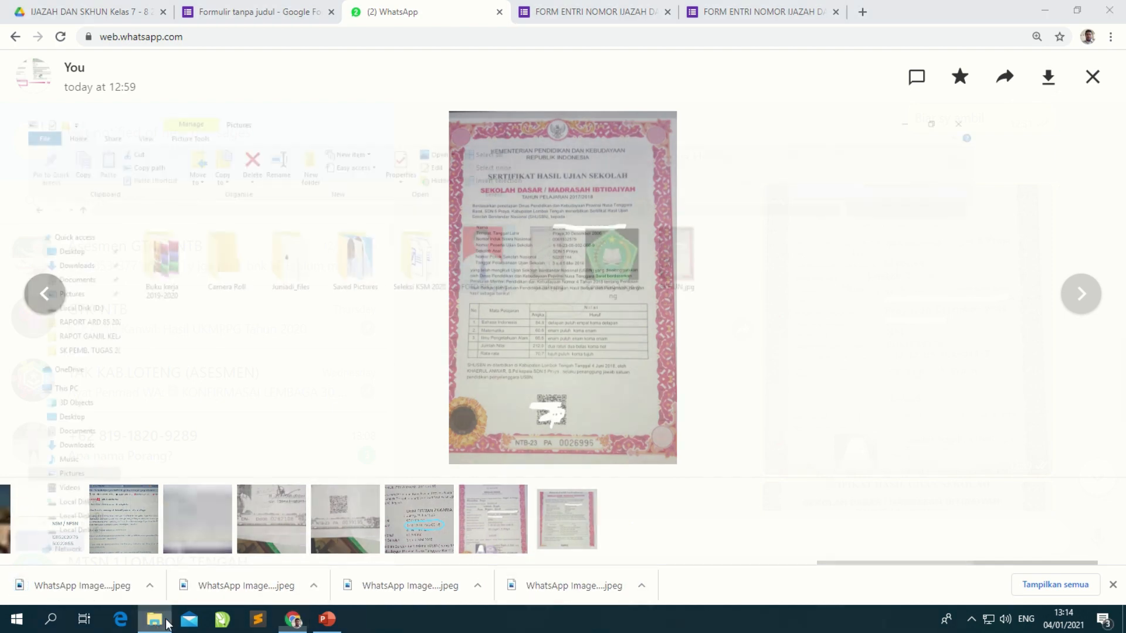
Step: Check ijazah.jpg and SKHUN.jpg and their sizes in Pictures, then return to the form
click(691, 357)
click(637, 185)
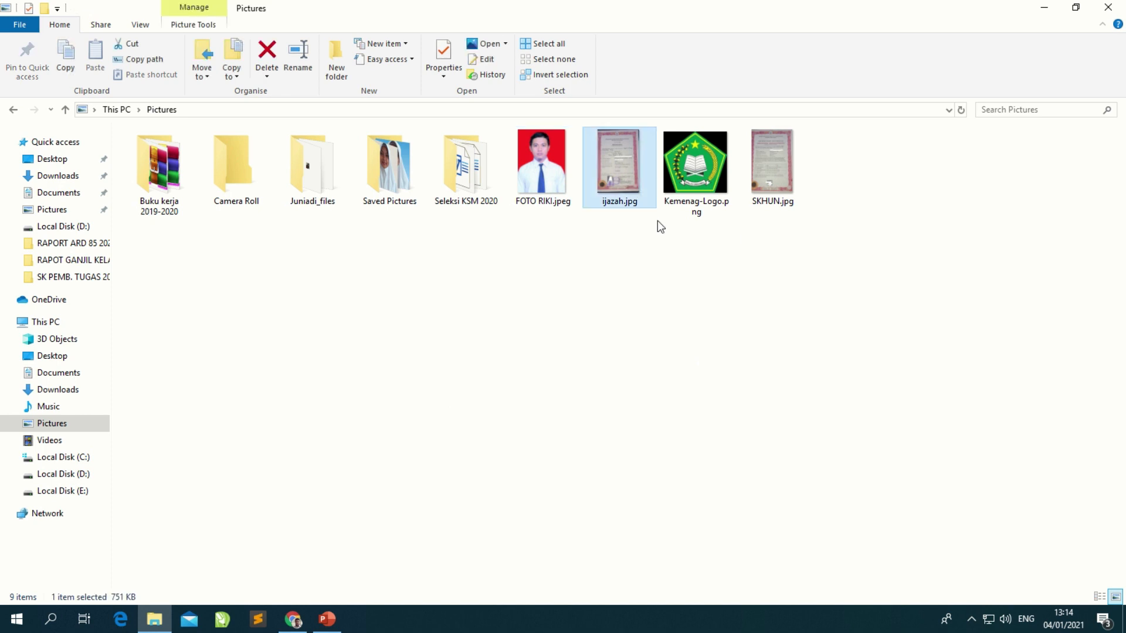
click(780, 180)
click(54, 429)
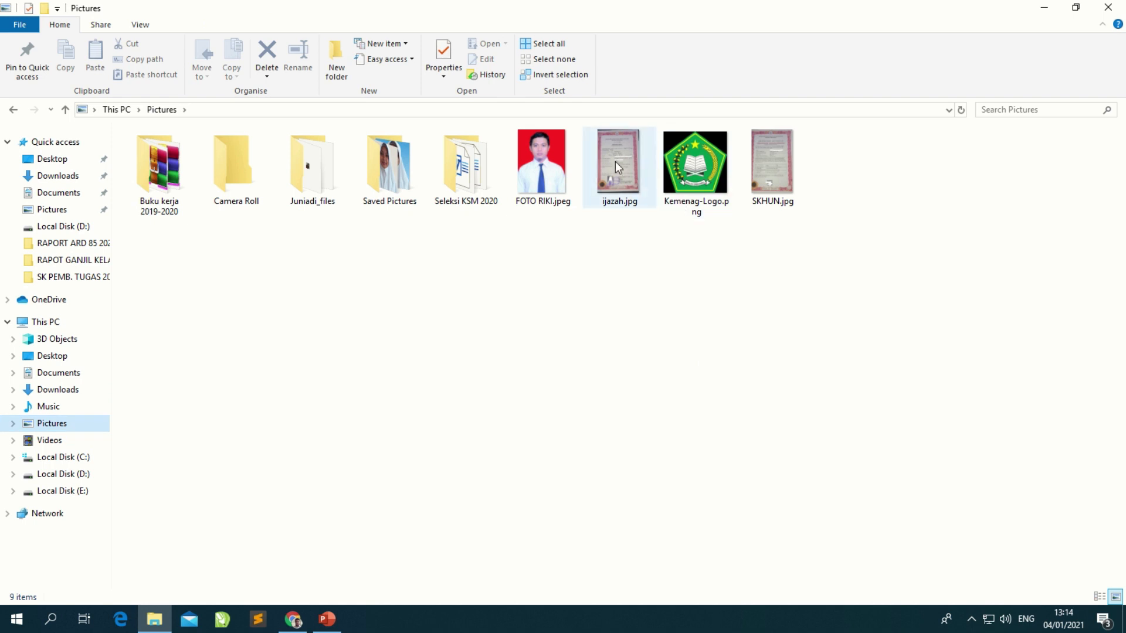
mouse_move(773, 166)
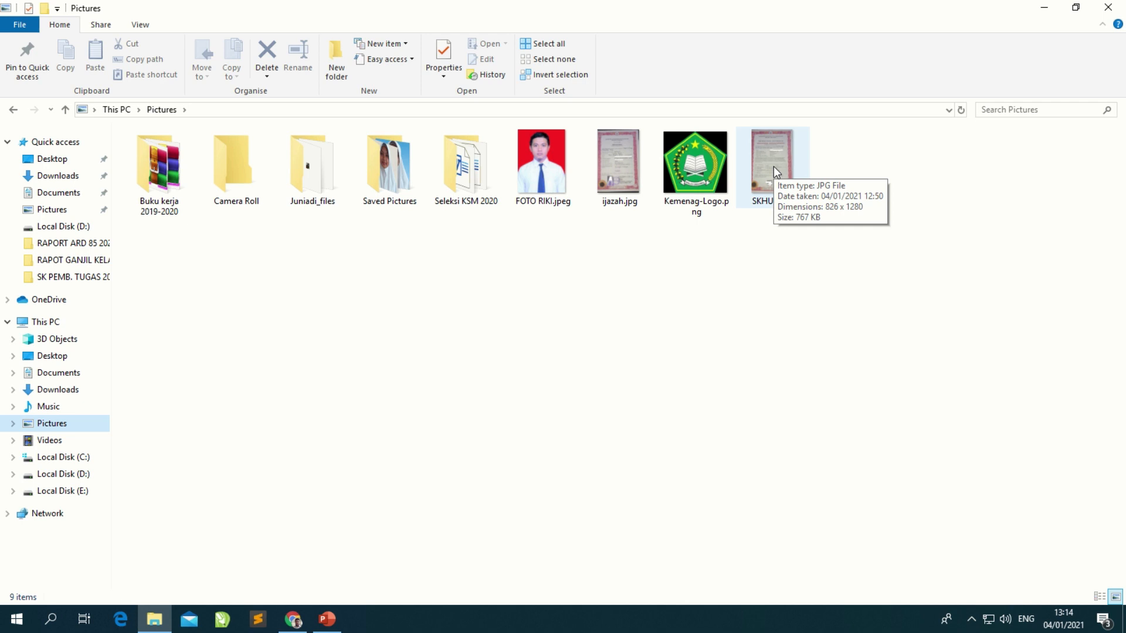
click(623, 203)
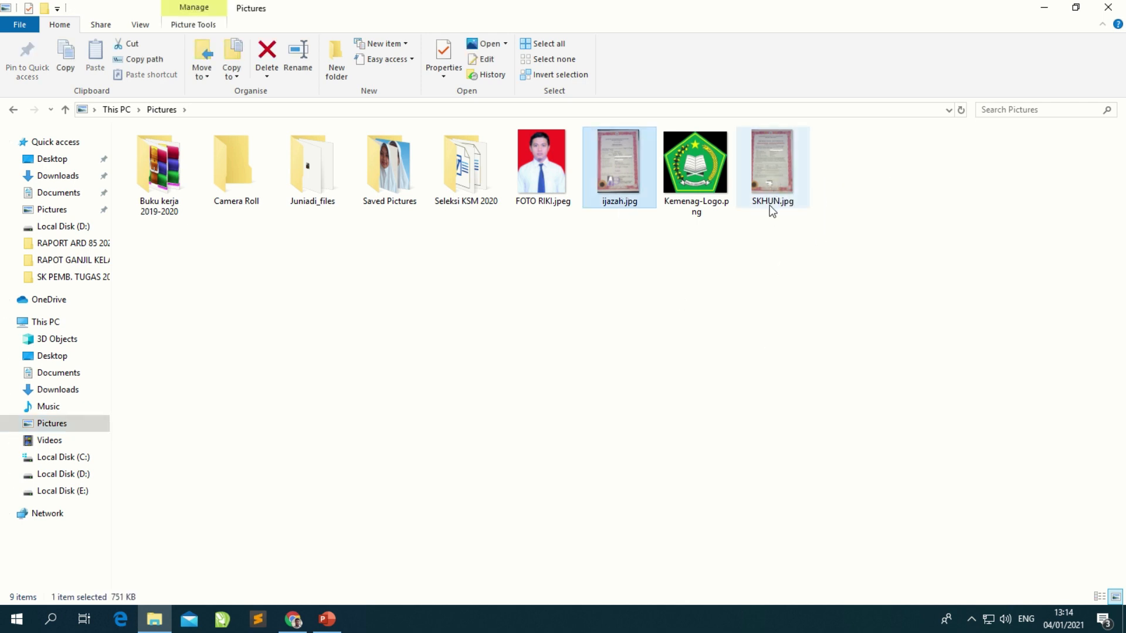
click(784, 165)
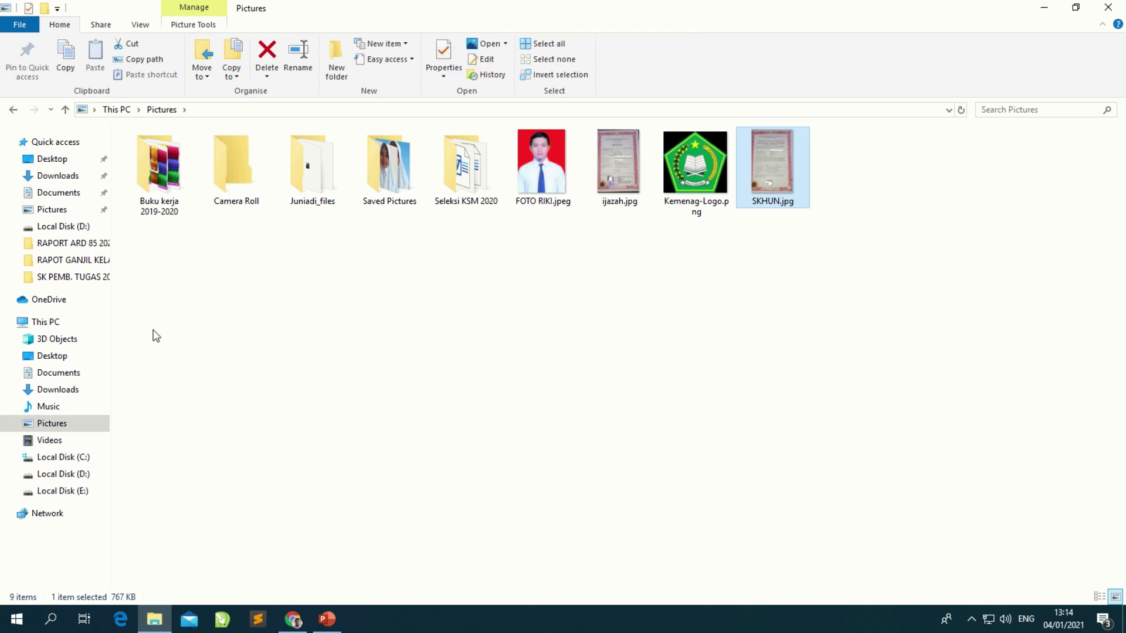
click(1050, 10)
click(729, 12)
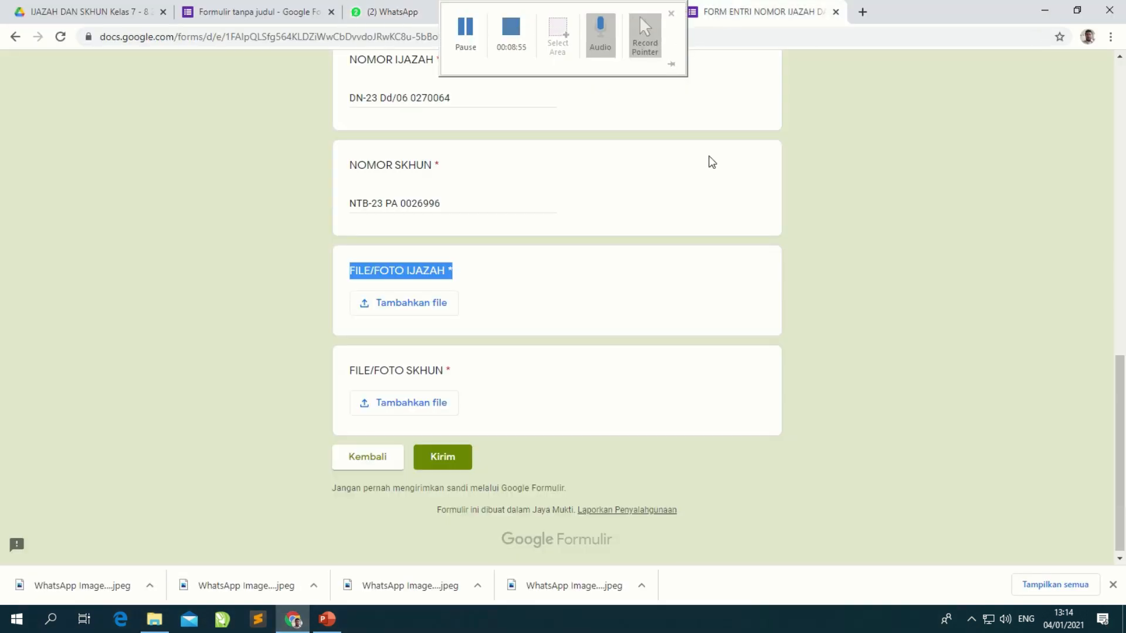
Step: Start attaching a file to FILE/FOTO IJAZAH, then close the file picker that failed to load
click(501, 297)
click(418, 303)
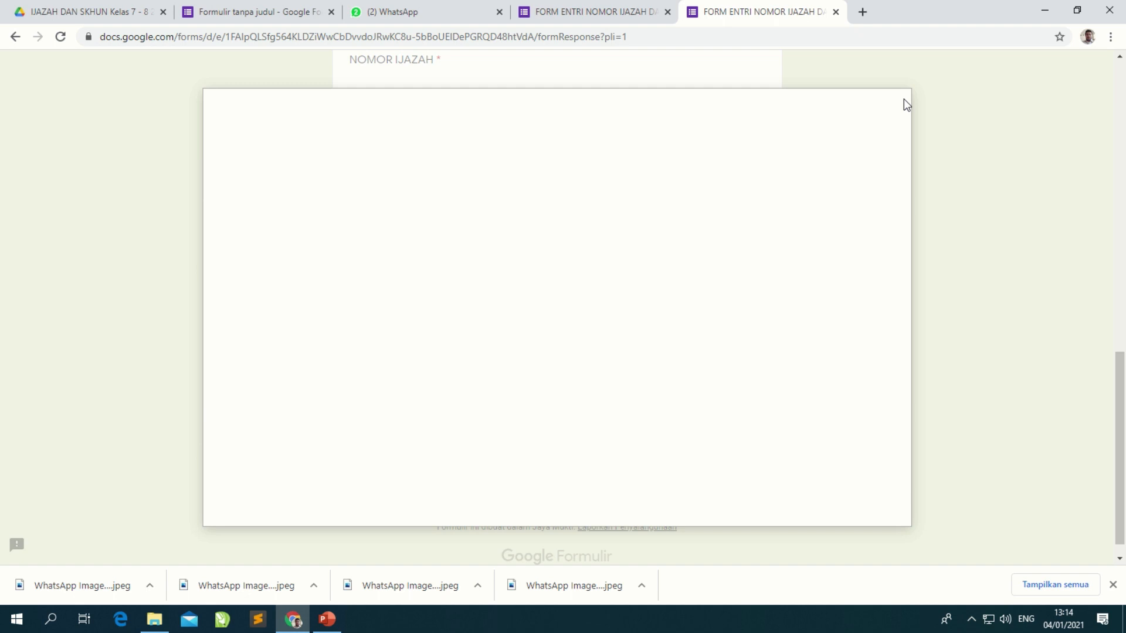
drag(1121, 377, 1100, 406)
click(1027, 398)
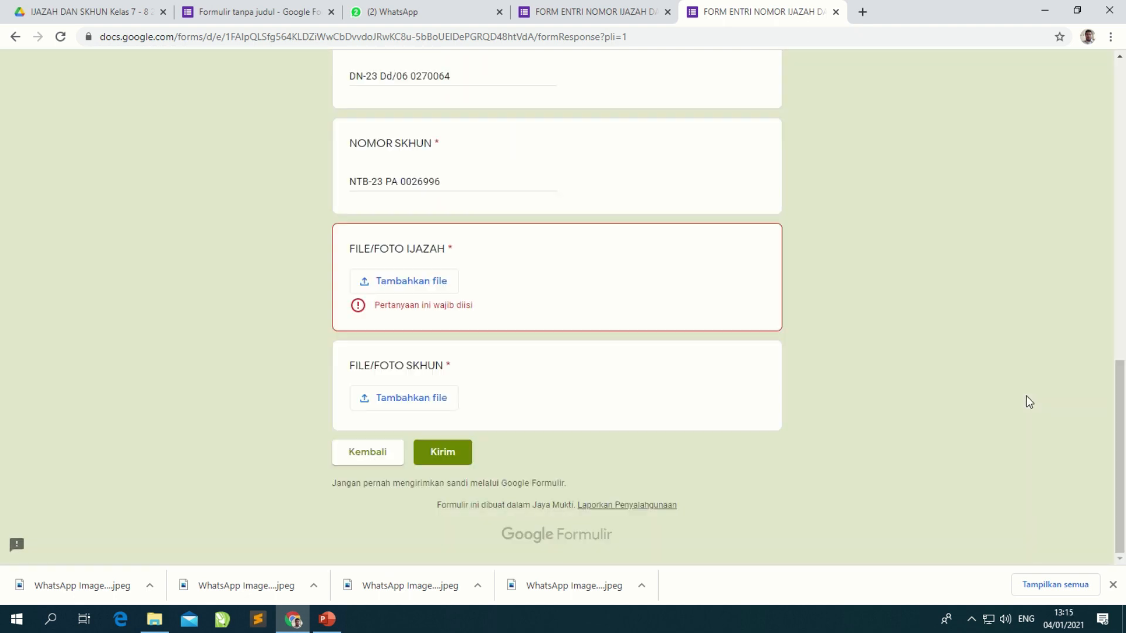
Step: Upload ijazah.jpg from the Pictures folder to the FILE/FOTO IJAZAH question
click(398, 283)
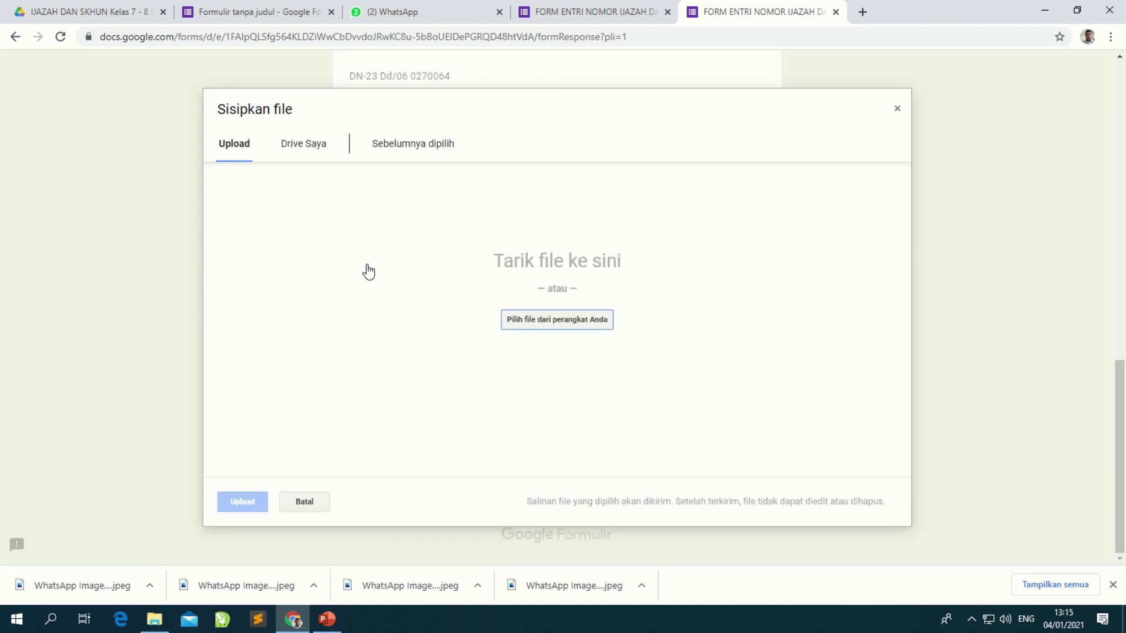
click(561, 322)
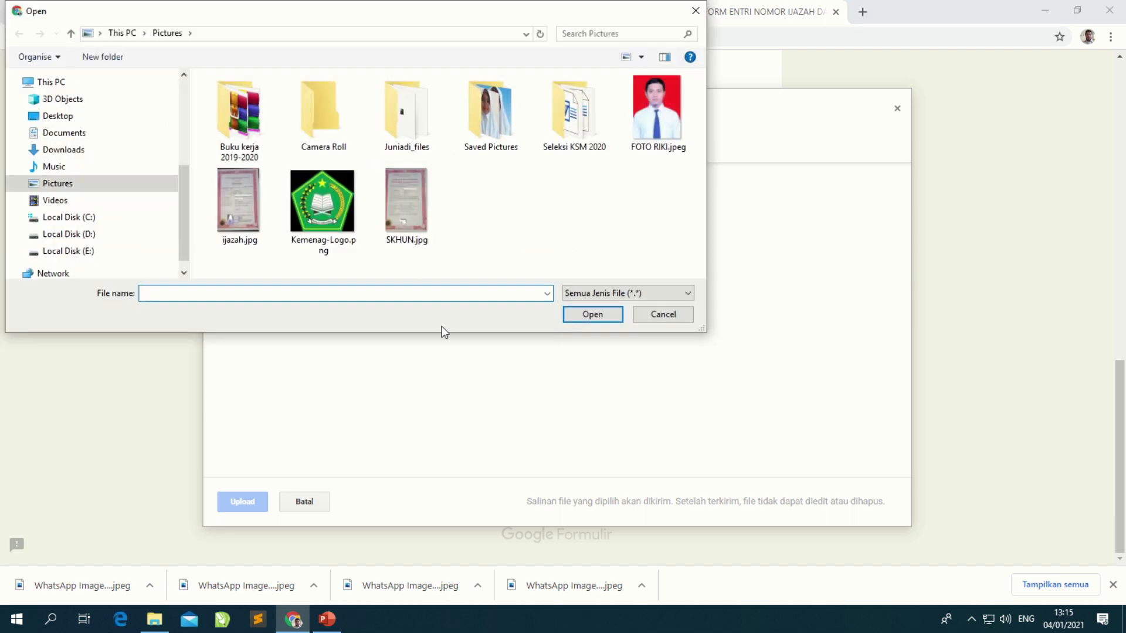
click(55, 204)
click(53, 183)
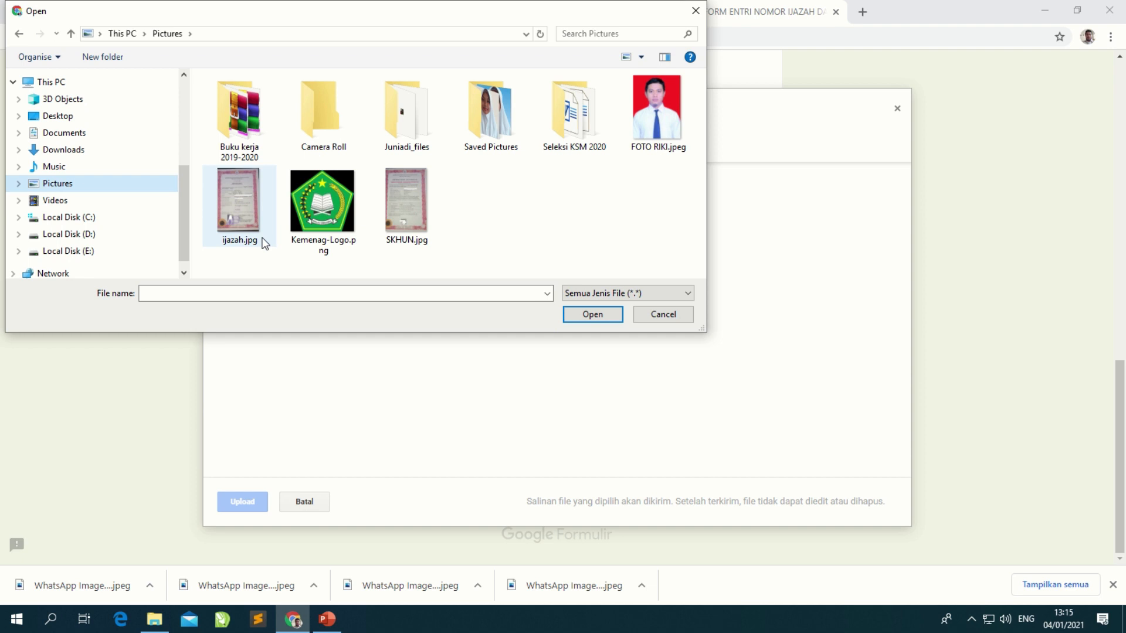
click(236, 205)
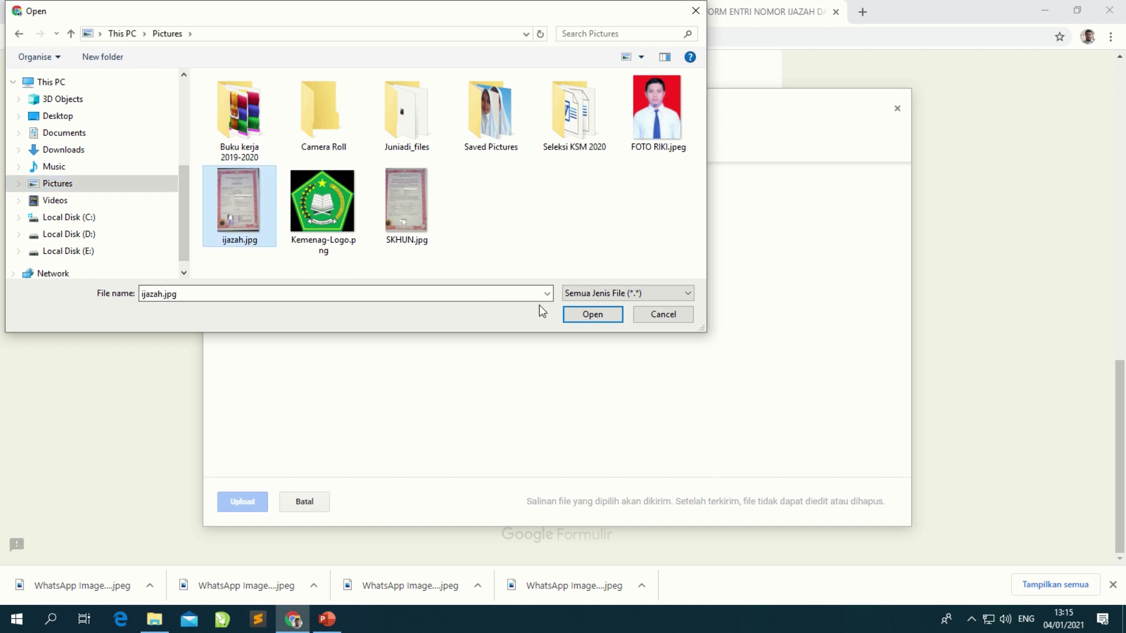
click(593, 316)
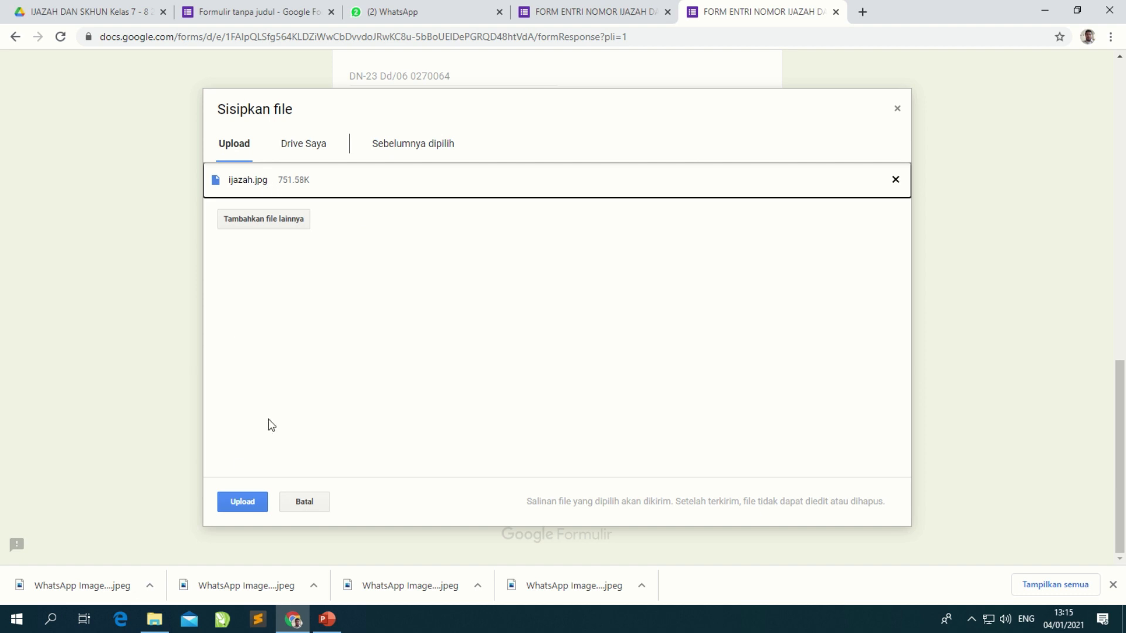
click(242, 502)
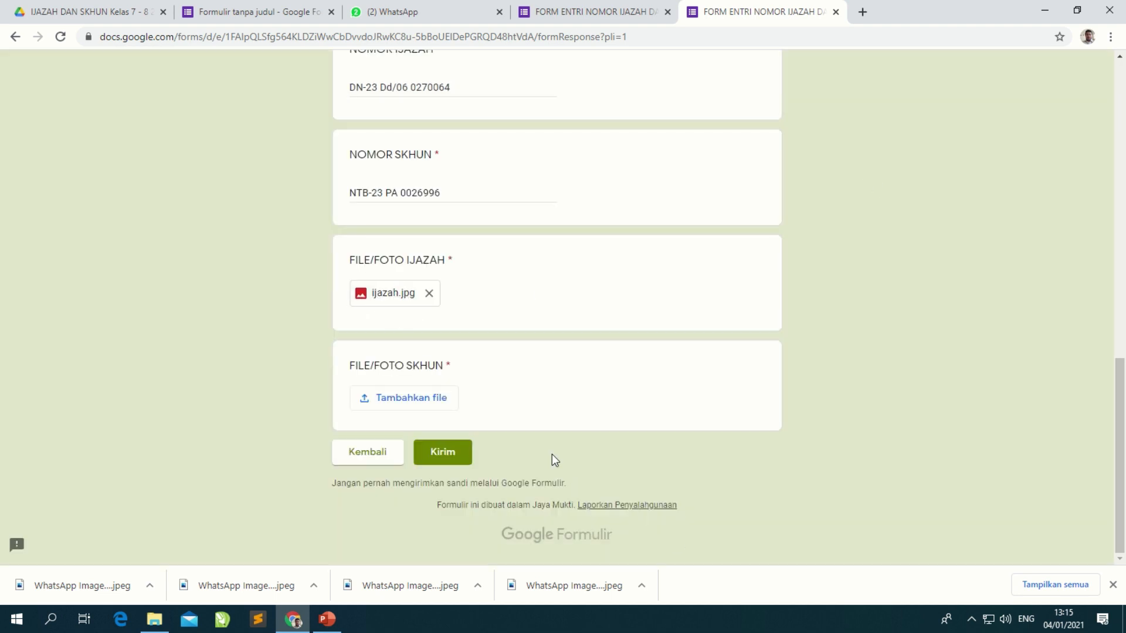
Step: Upload SKHUN.jpg from the computer to the FILE/FOTO SKHUN question
drag(412, 365, 451, 368)
click(420, 401)
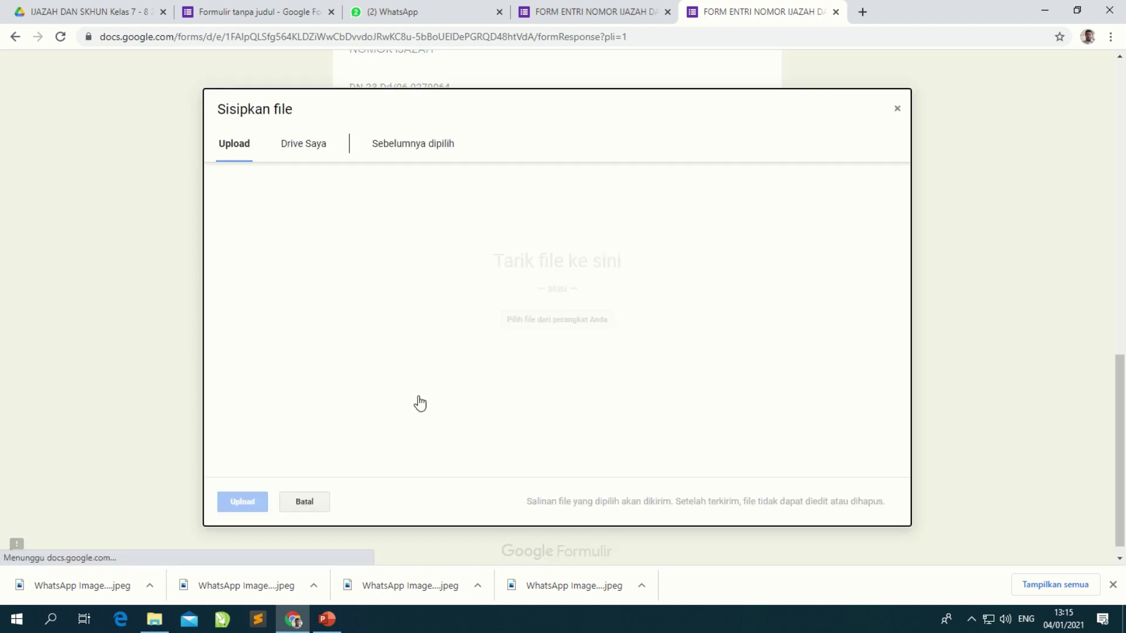
click(571, 322)
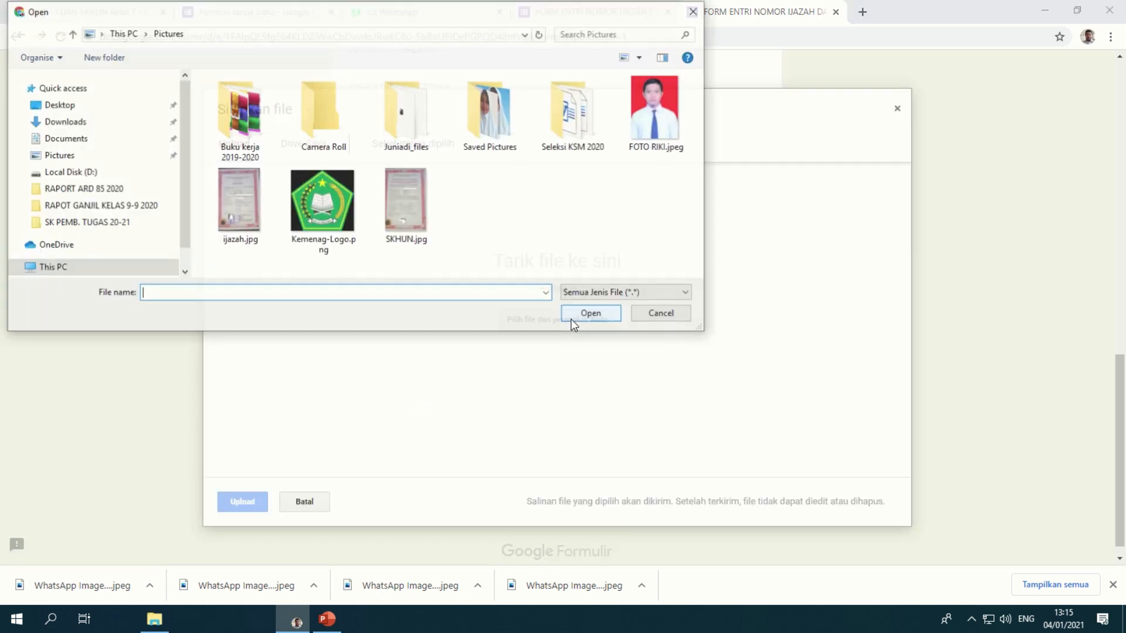
click(421, 207)
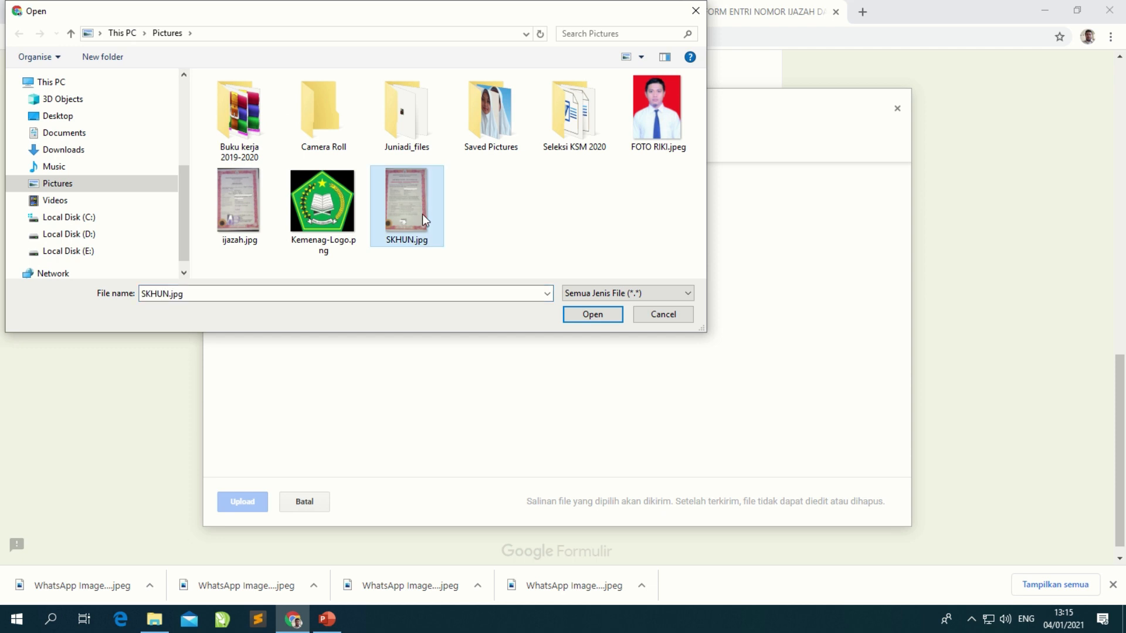
click(584, 312)
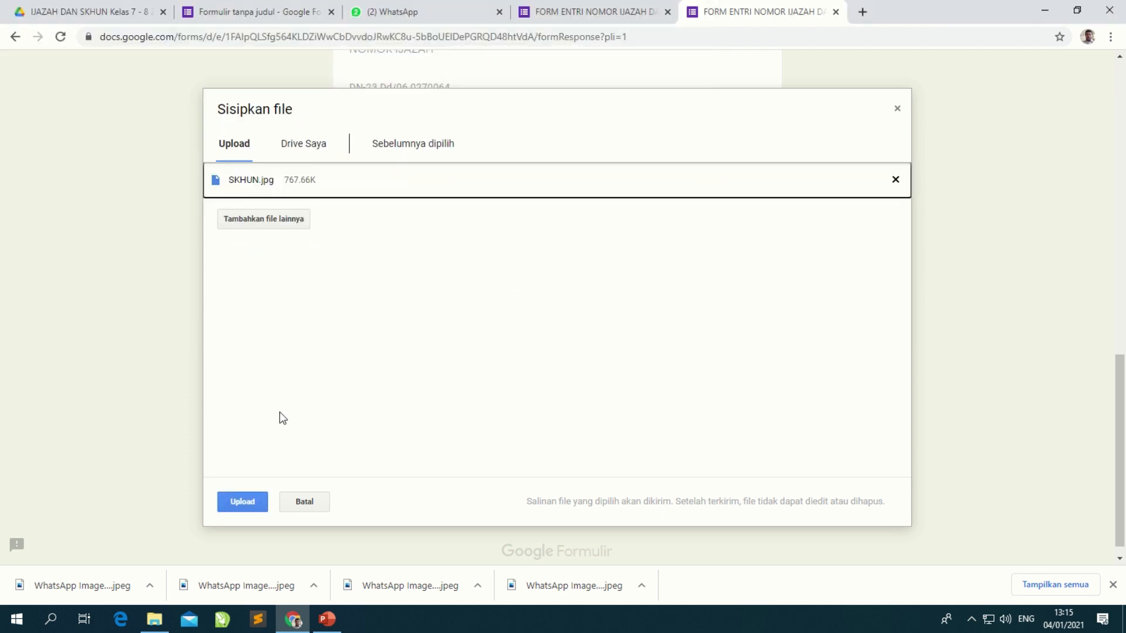
click(250, 501)
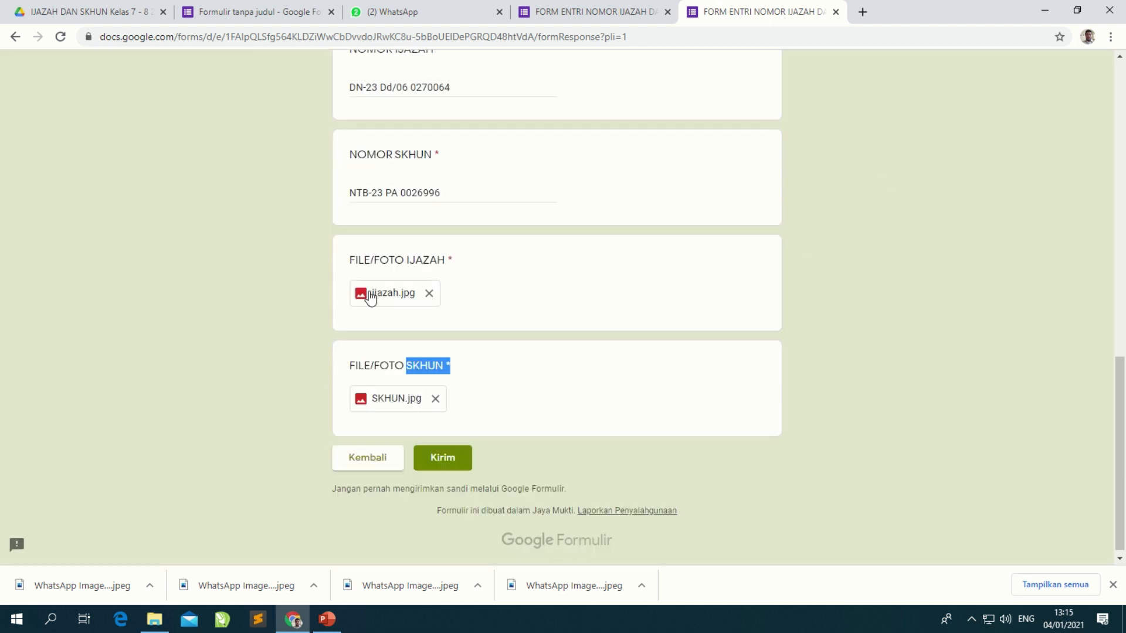
Step: Submit the form with Kirim and highlight the thank-you confirmation message
click(452, 464)
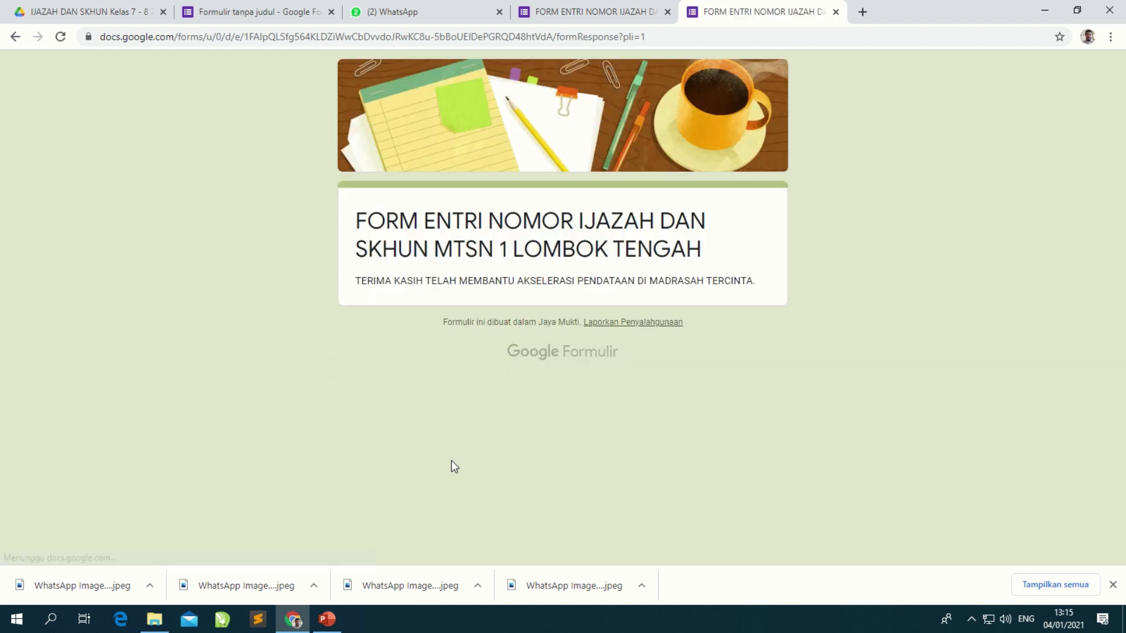
drag(356, 282, 739, 284)
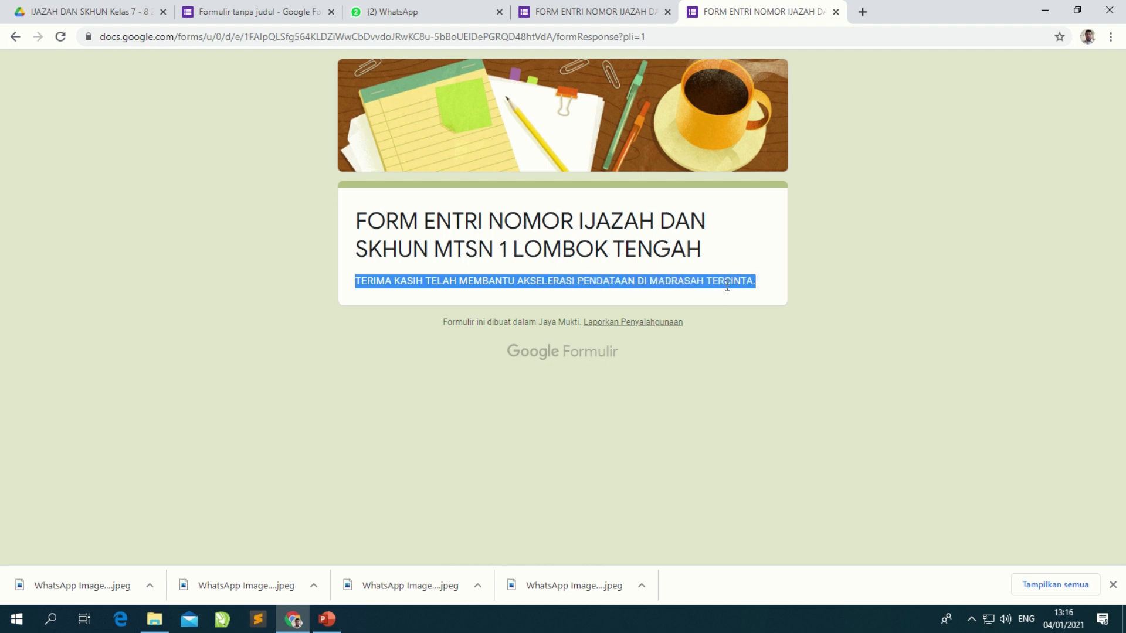